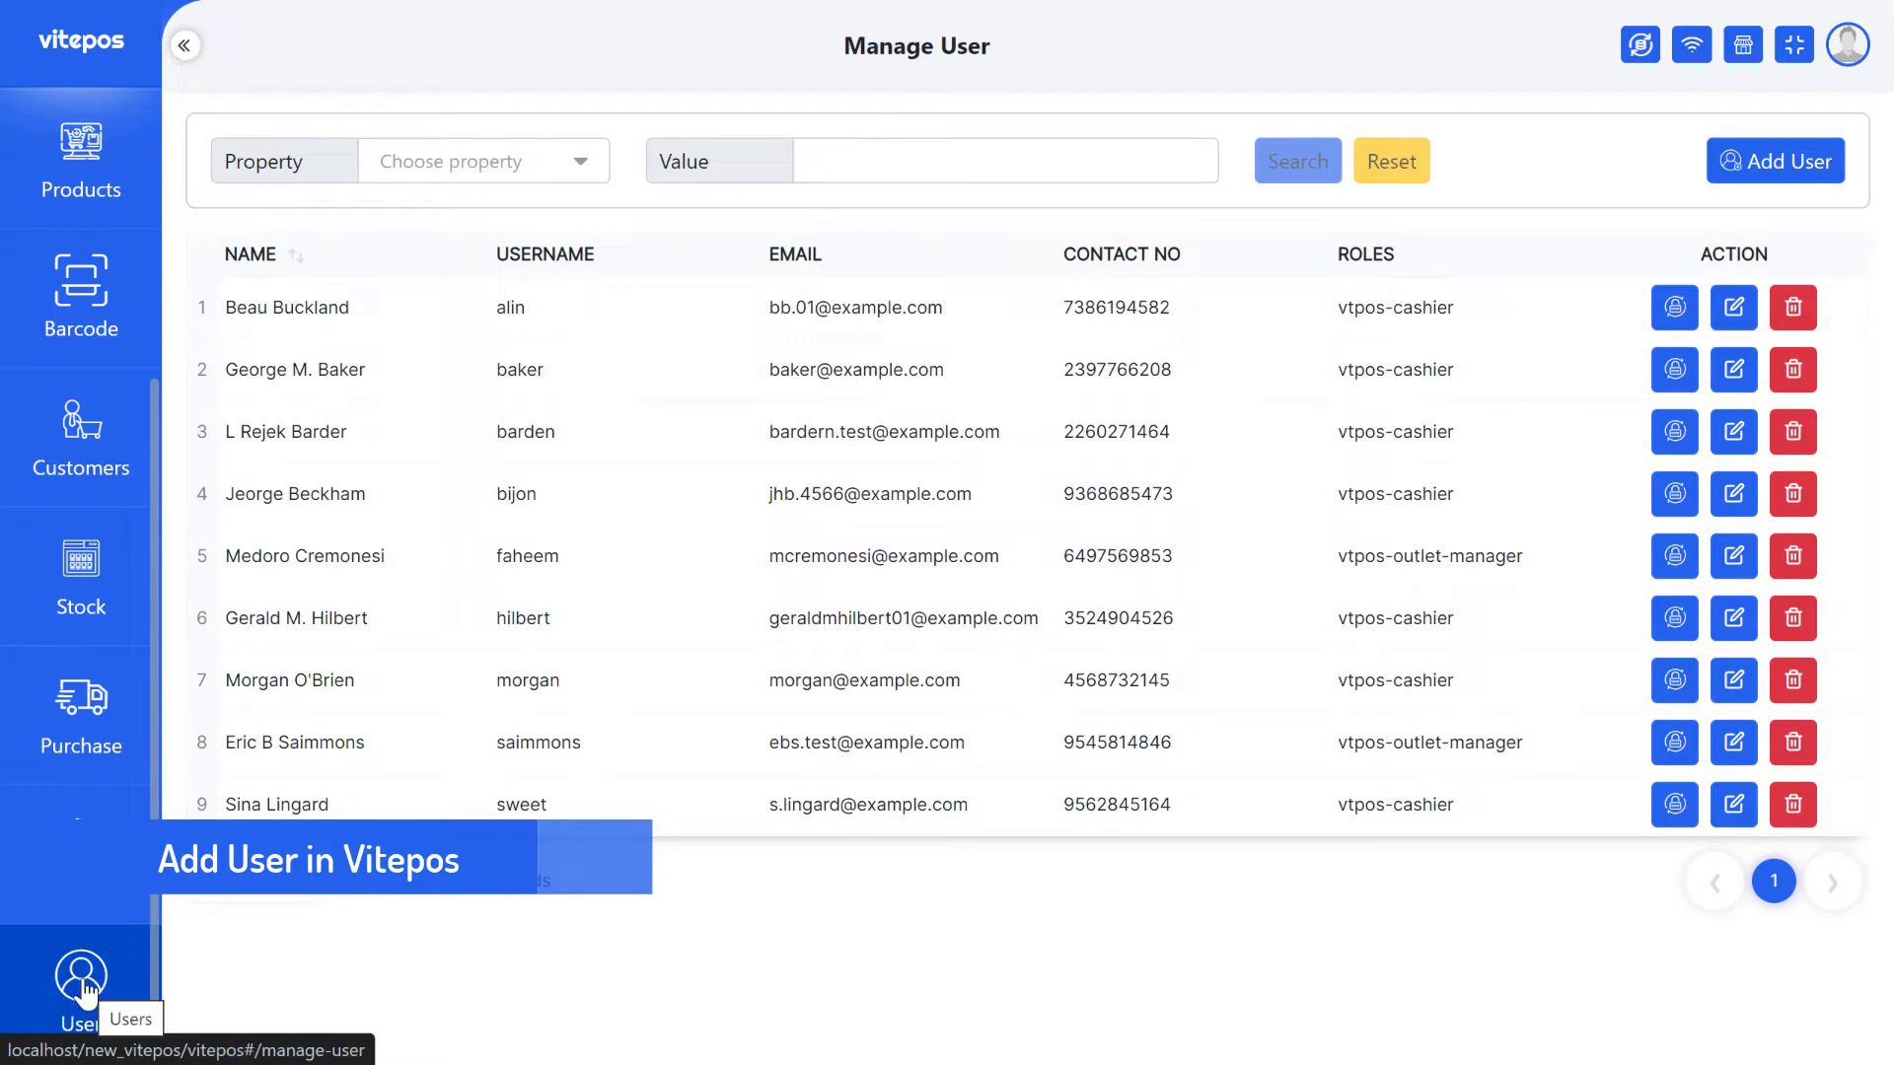
# - Start a new user and enter their first and last name, username, email and mobile number
pyautogui.click(1786, 163)
pyautogui.click(421, 394)
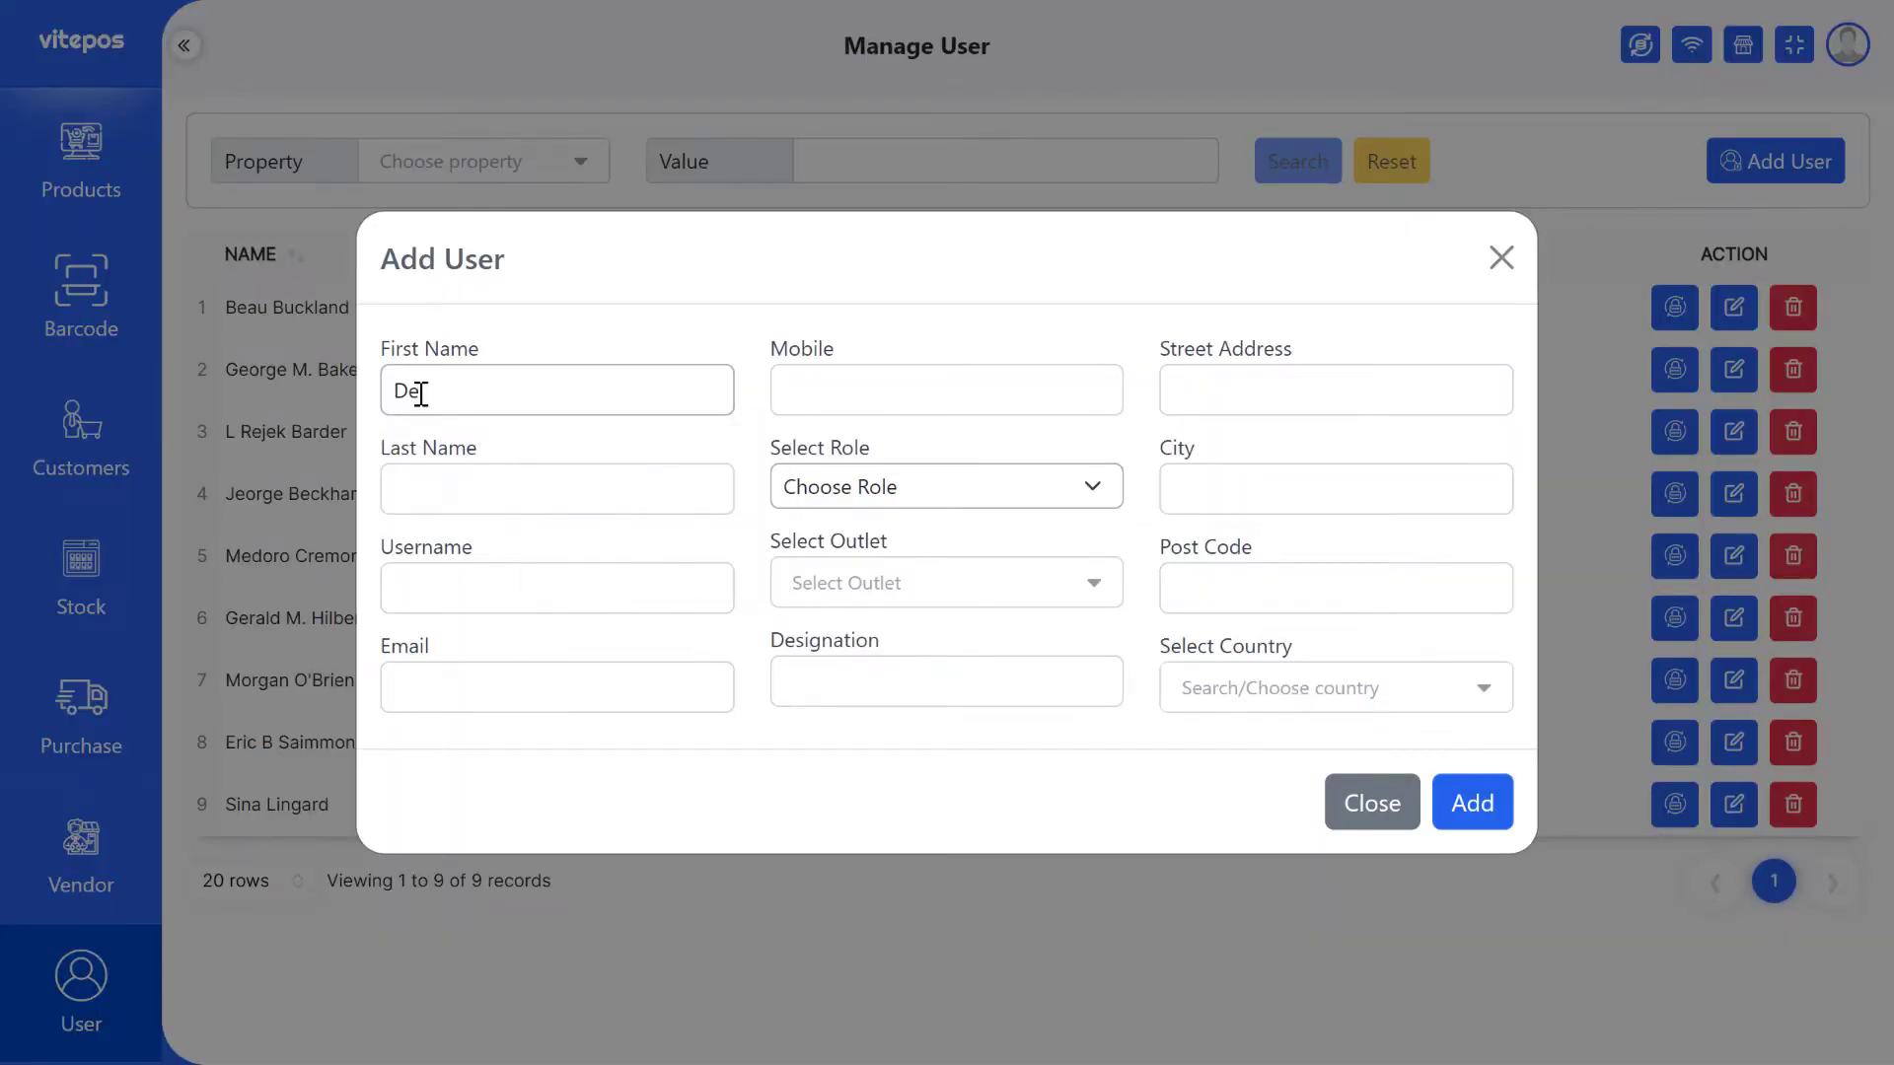
pyautogui.press('Tab')
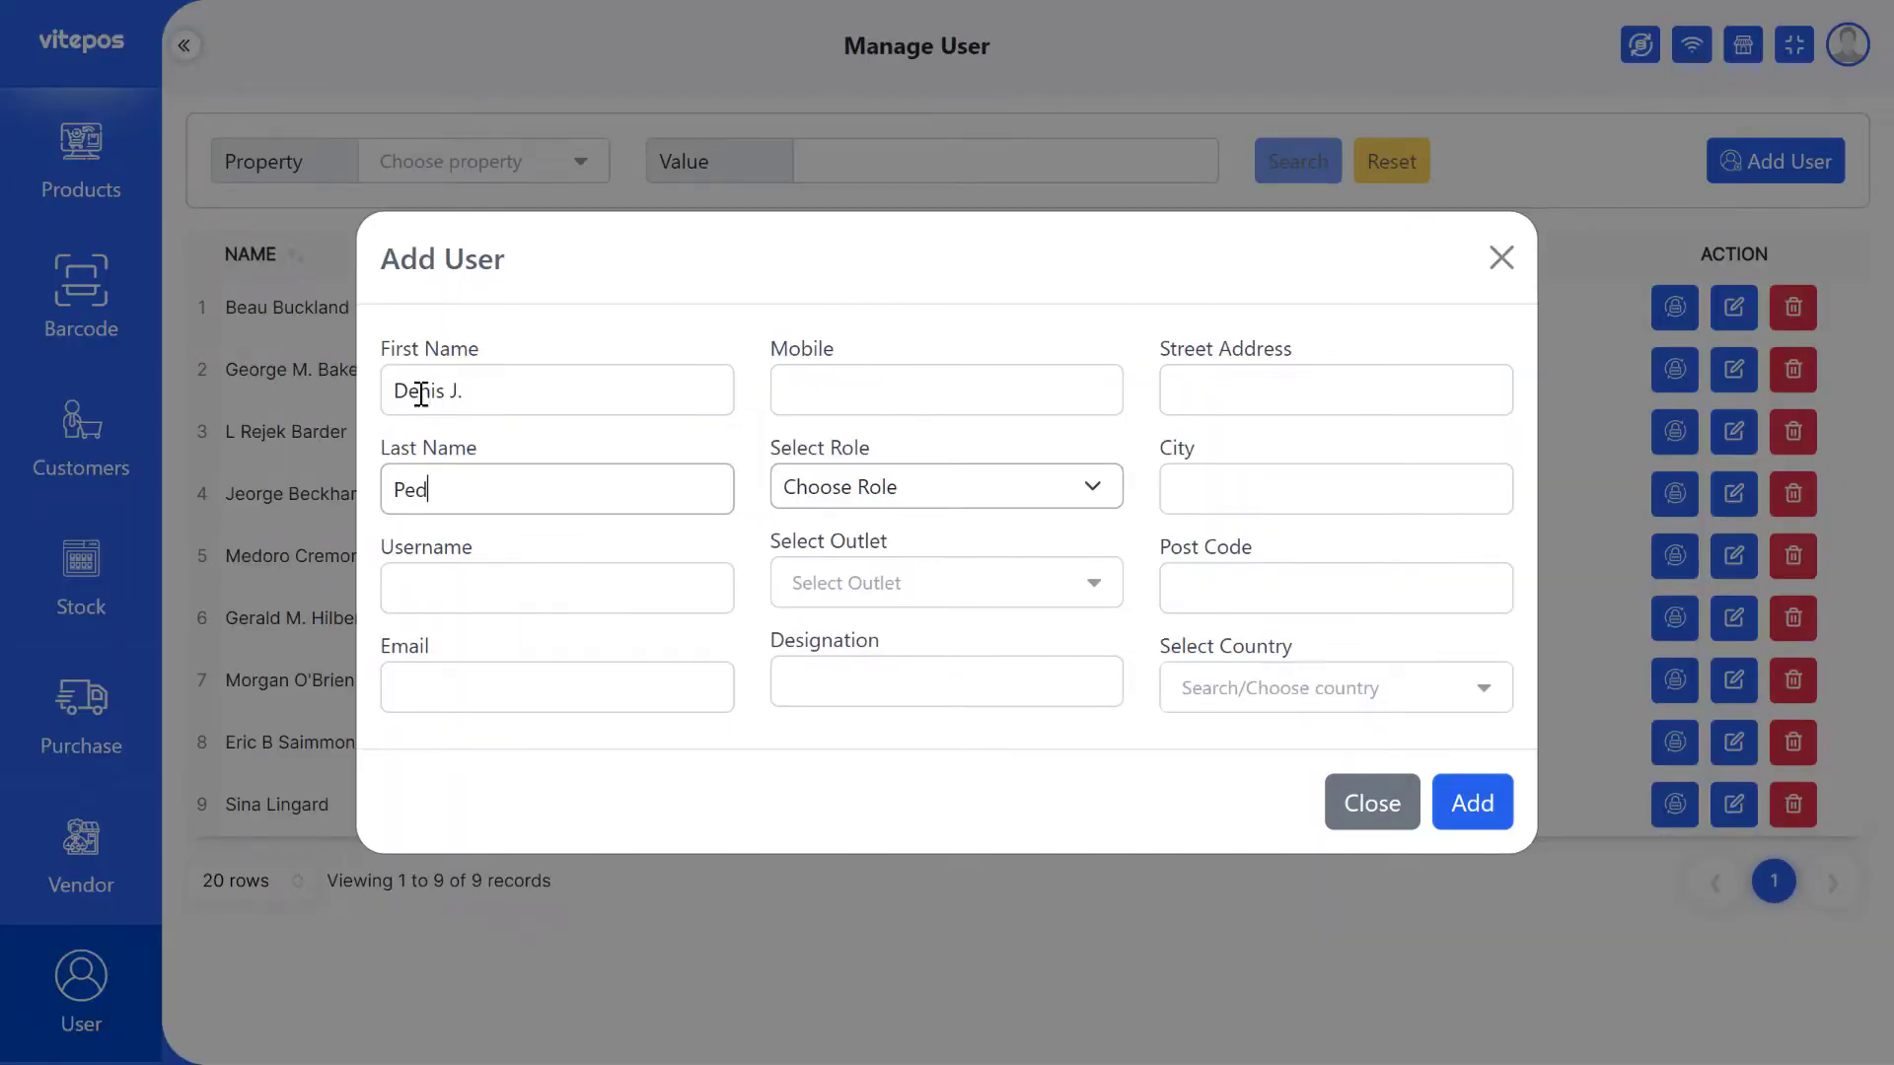
pyautogui.press('Tab')
pyautogui.write('pe')
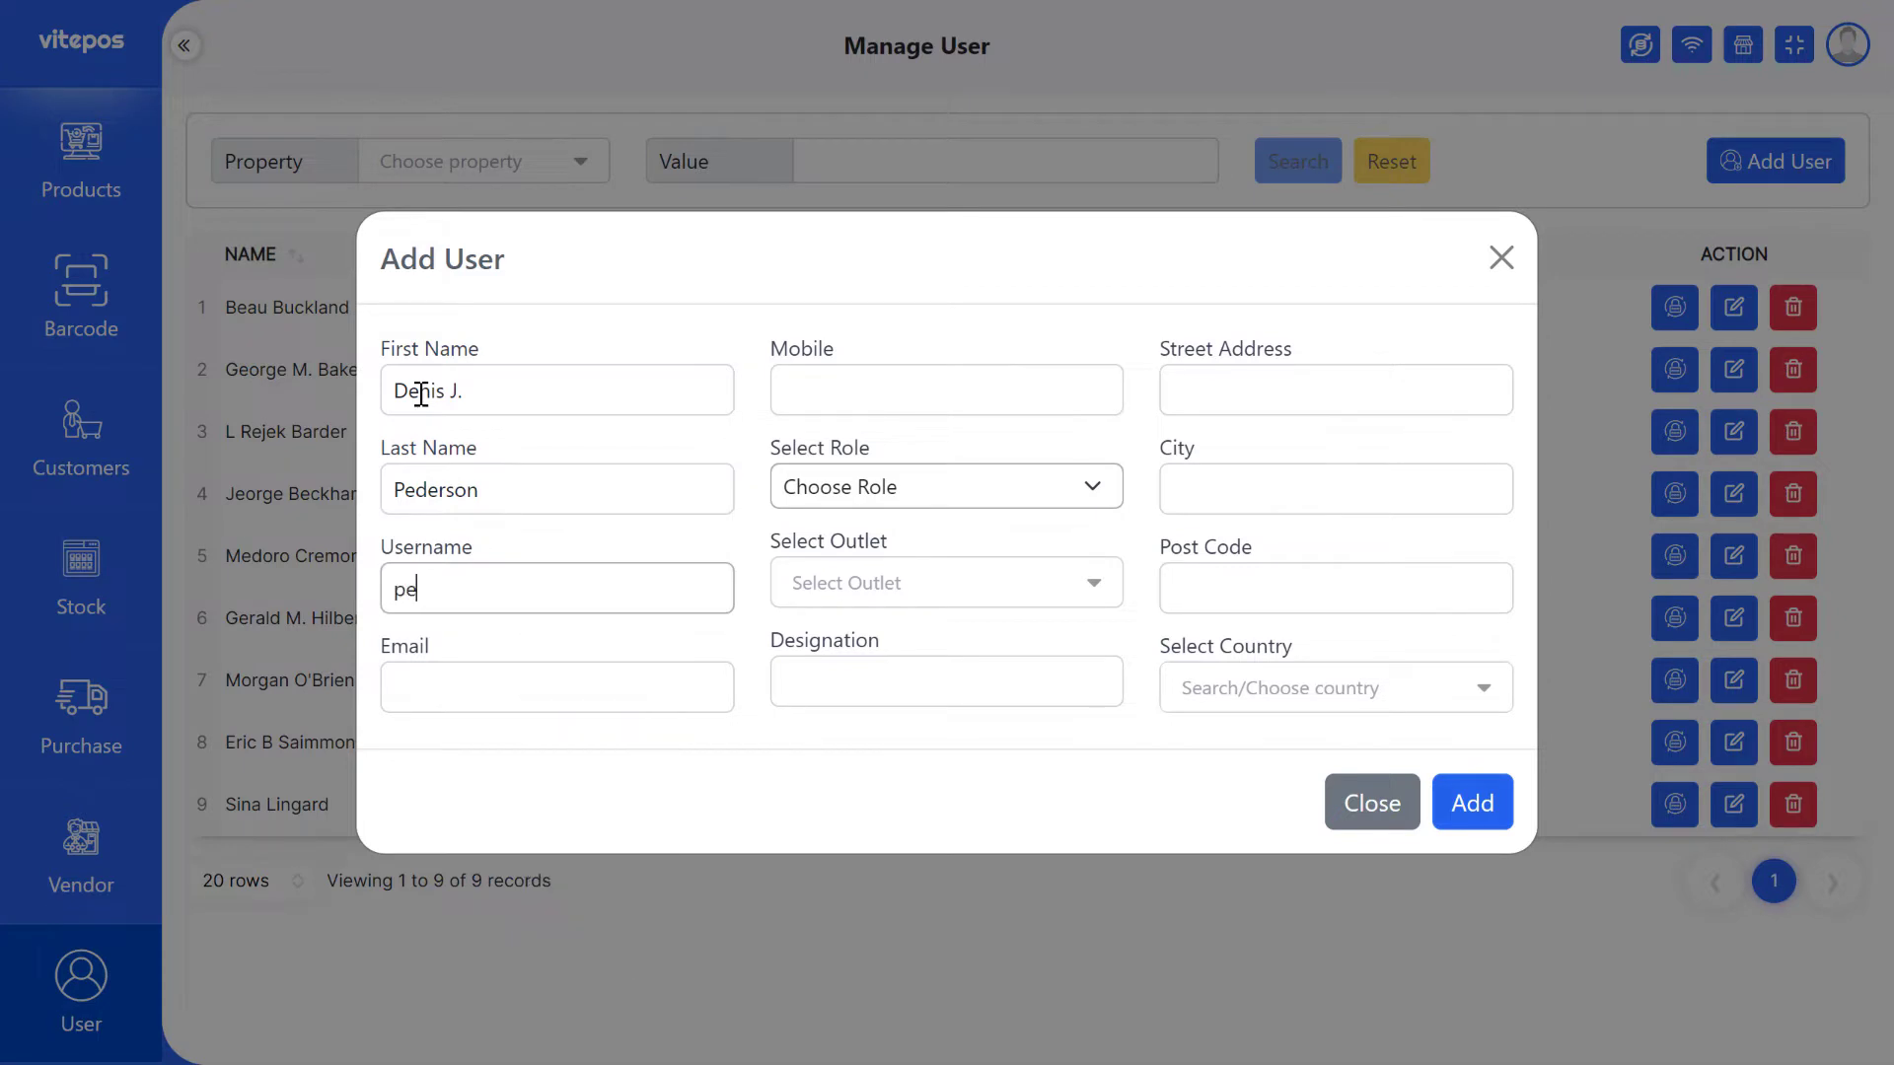
pyautogui.press('Tab')
pyautogui.write('djp.5599')
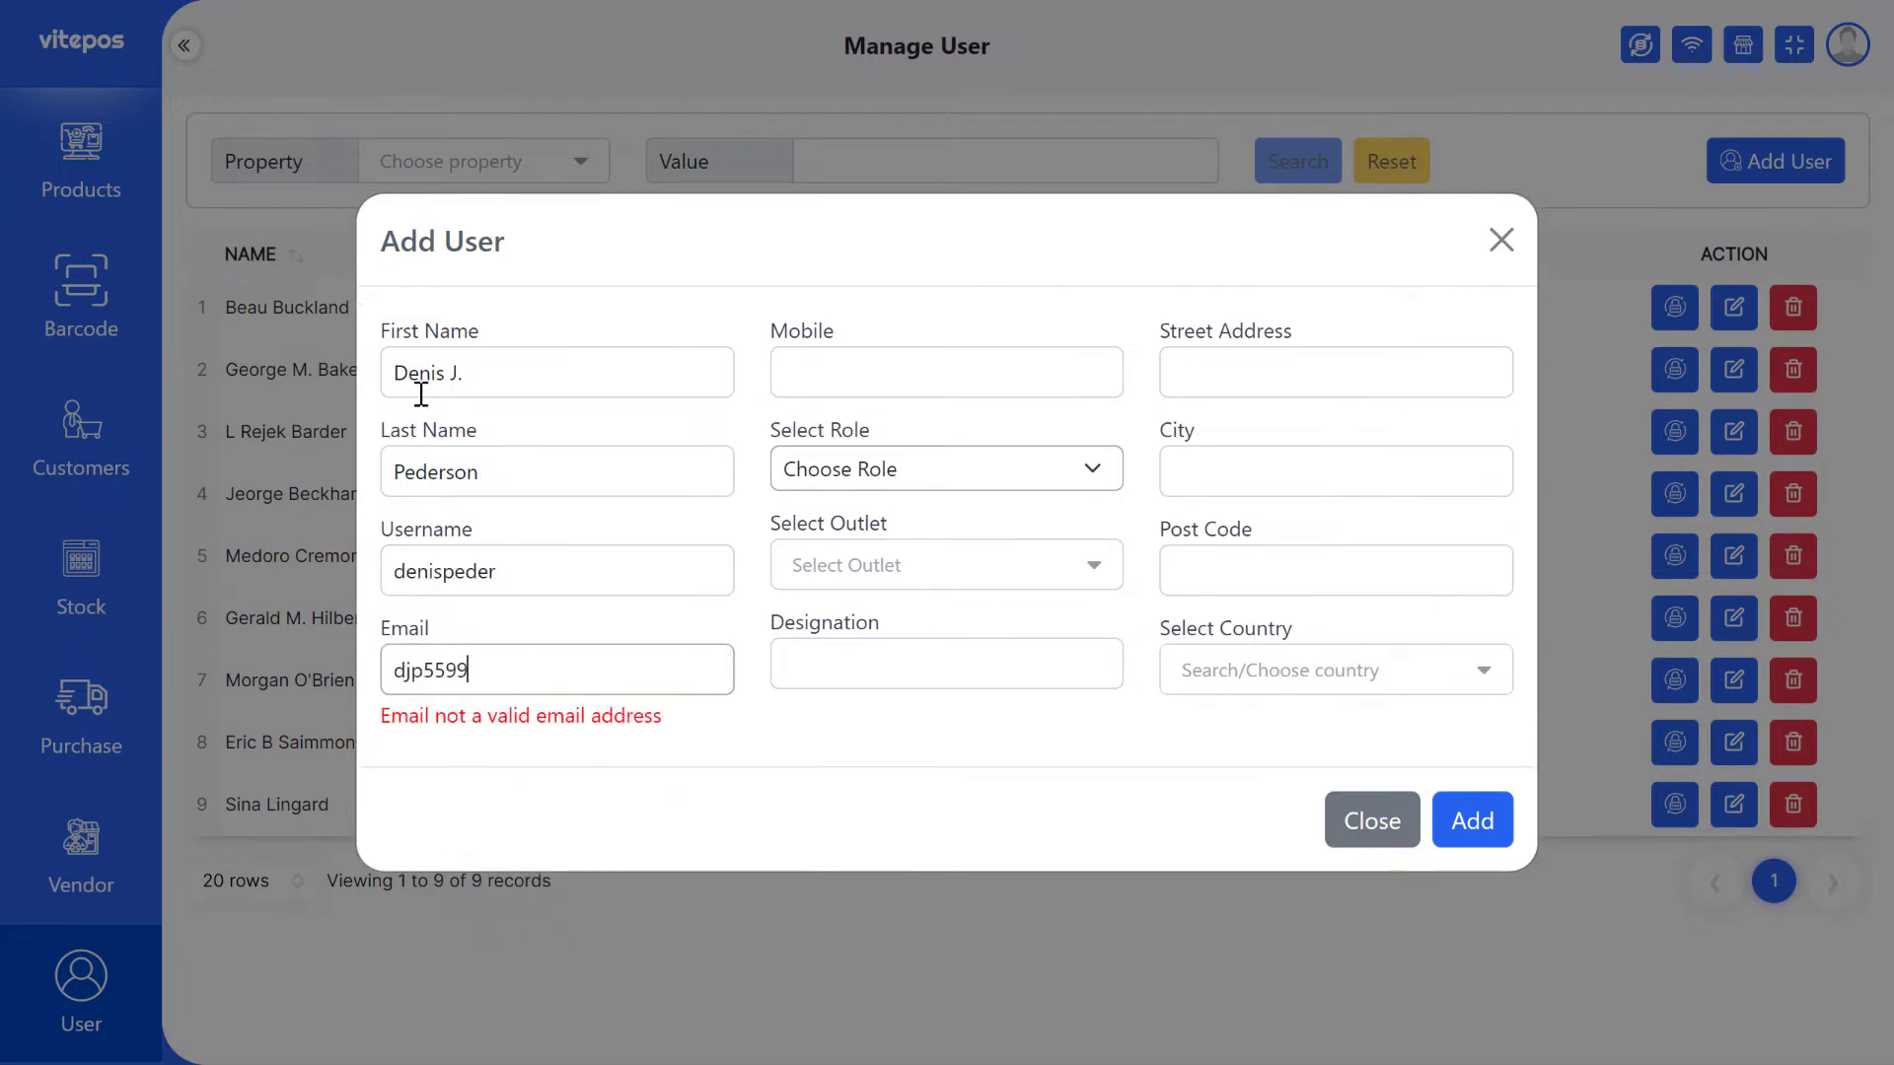
pyautogui.write('@example.com')
pyautogui.click(945, 402)
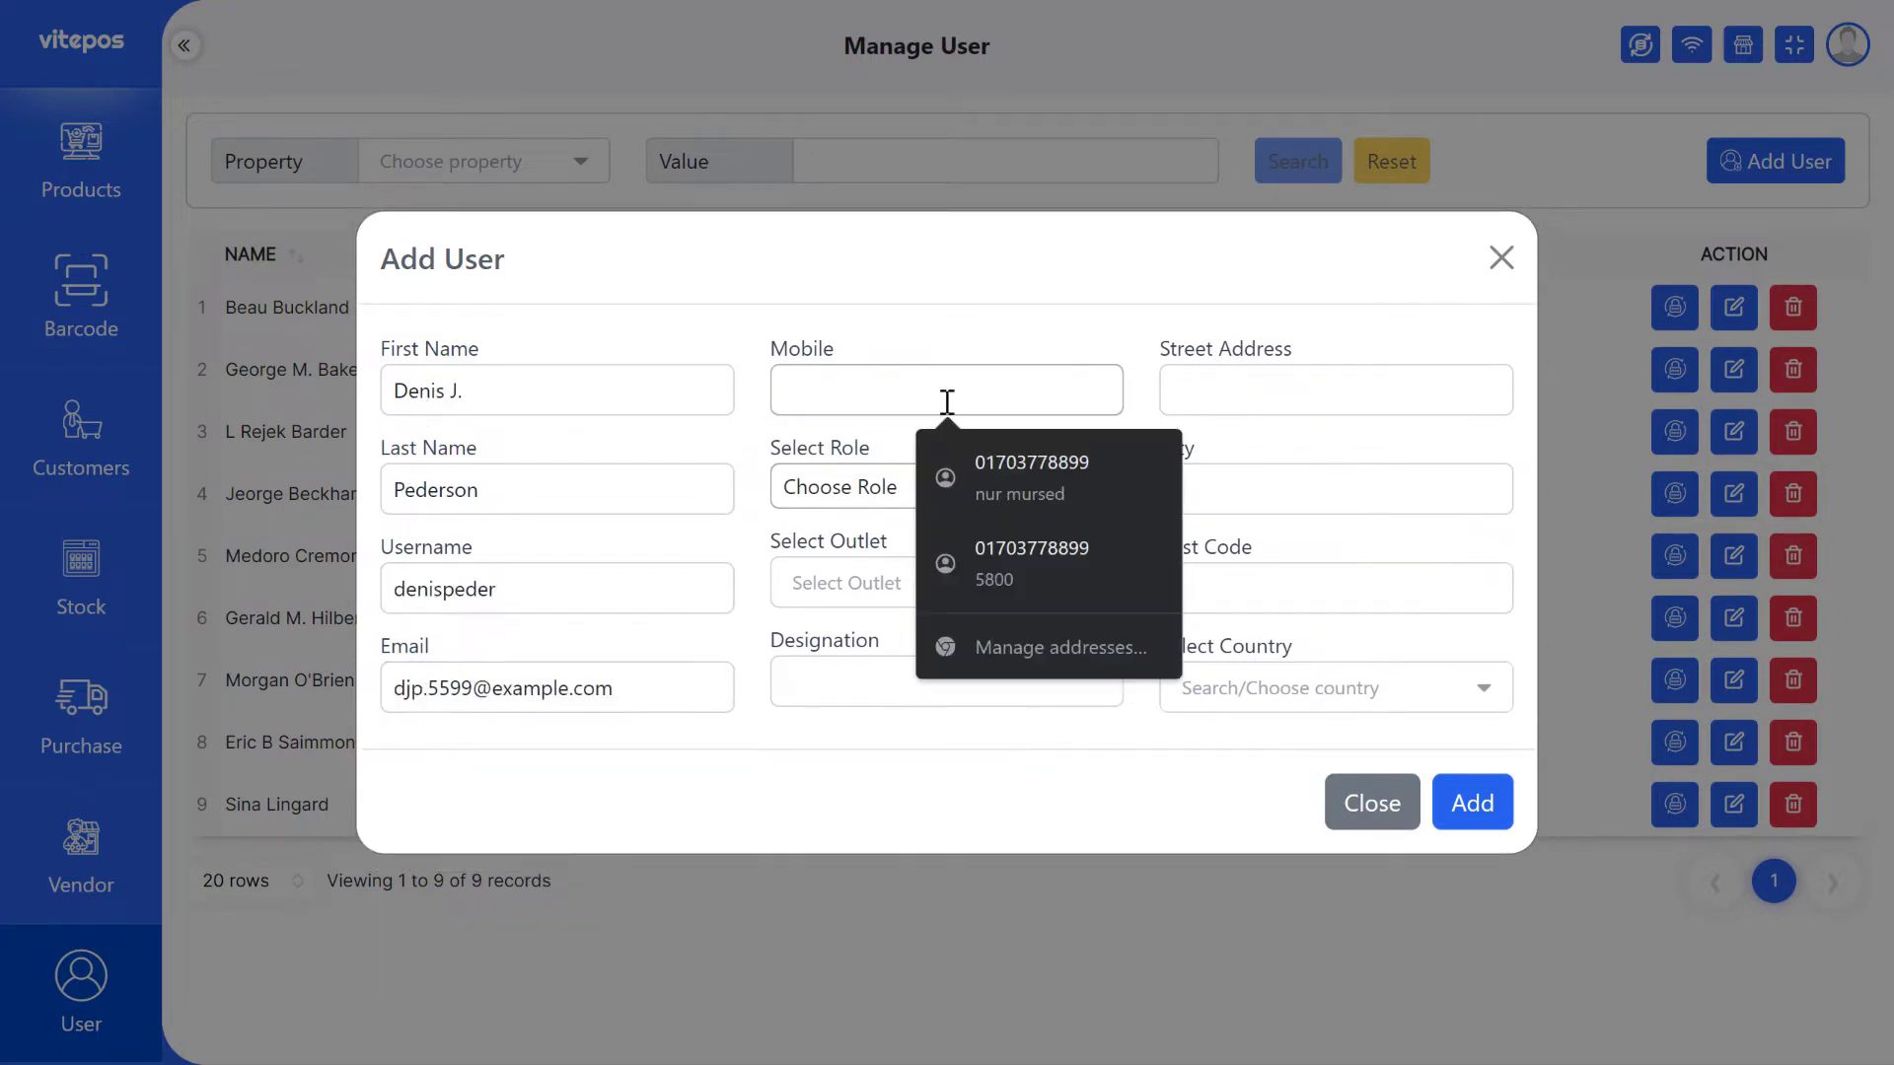
# - Make the user an Outlet Manager for Luigi's Fashion House, Hubby's Kids and Foodology, designation Outlet-Manager
pyautogui.press('Tab')
pyautogui.press('o')
pyautogui.click(885, 577)
pyautogui.click(901, 638)
pyautogui.click(858, 716)
pyautogui.click(846, 770)
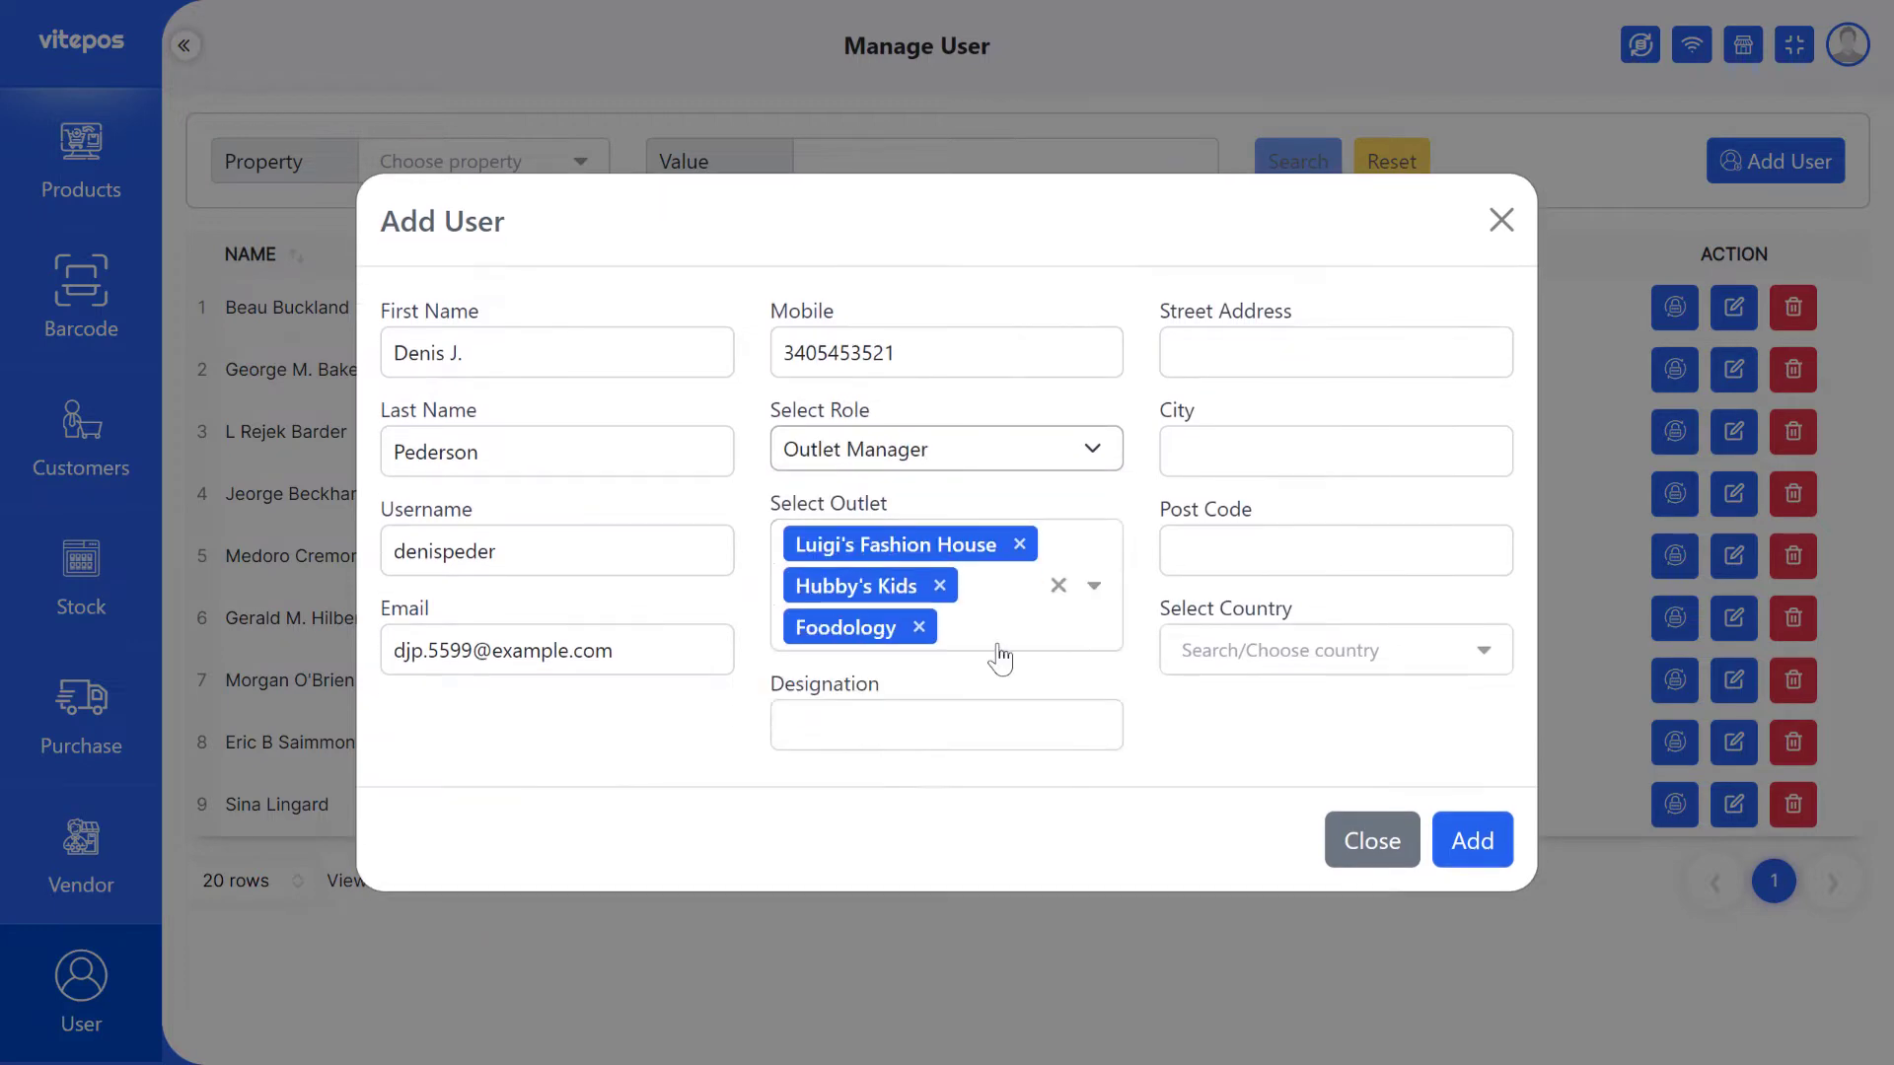
pyautogui.click(938, 723)
pyautogui.write('O')
pyautogui.click(997, 846)
# - Fill in the street address, city and post code, choose United States, and create the user
pyautogui.click(1280, 358)
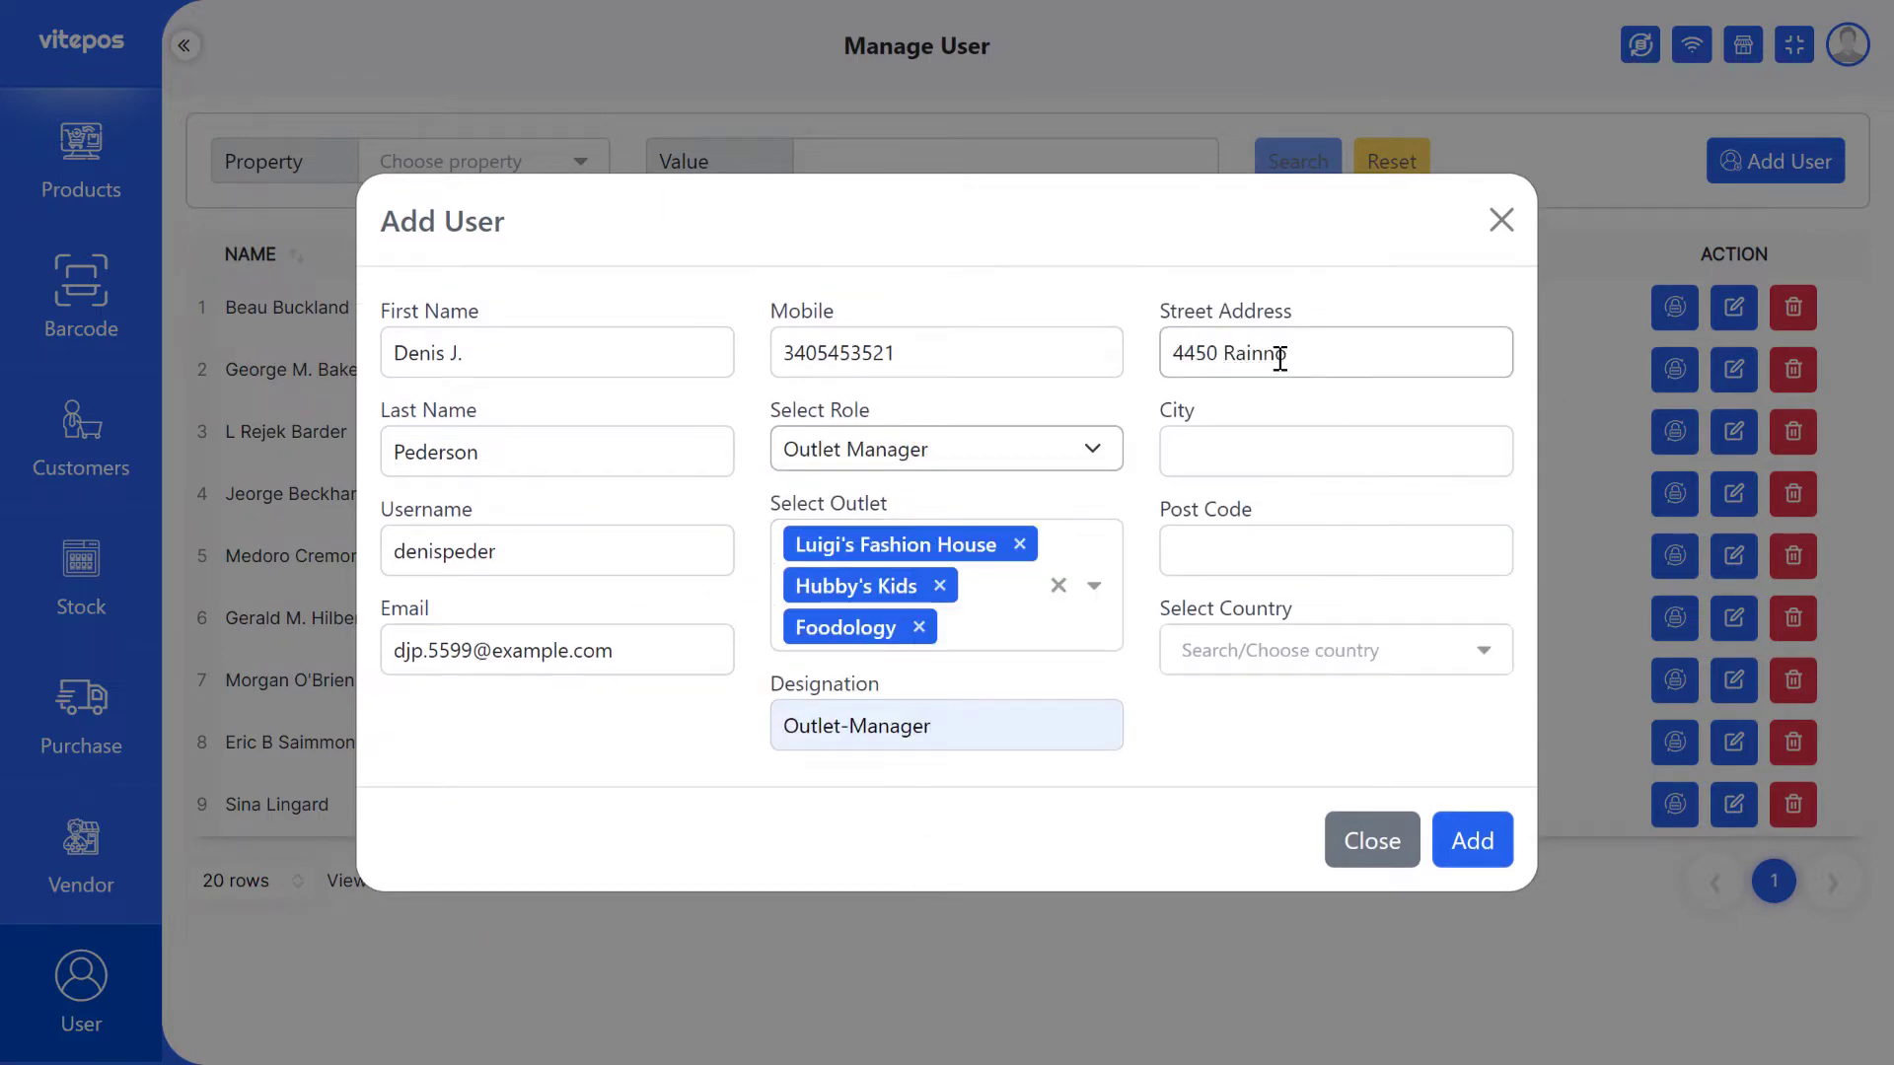
pyautogui.press('Tab')
pyautogui.write('Canton')
pyautogui.click(1253, 547)
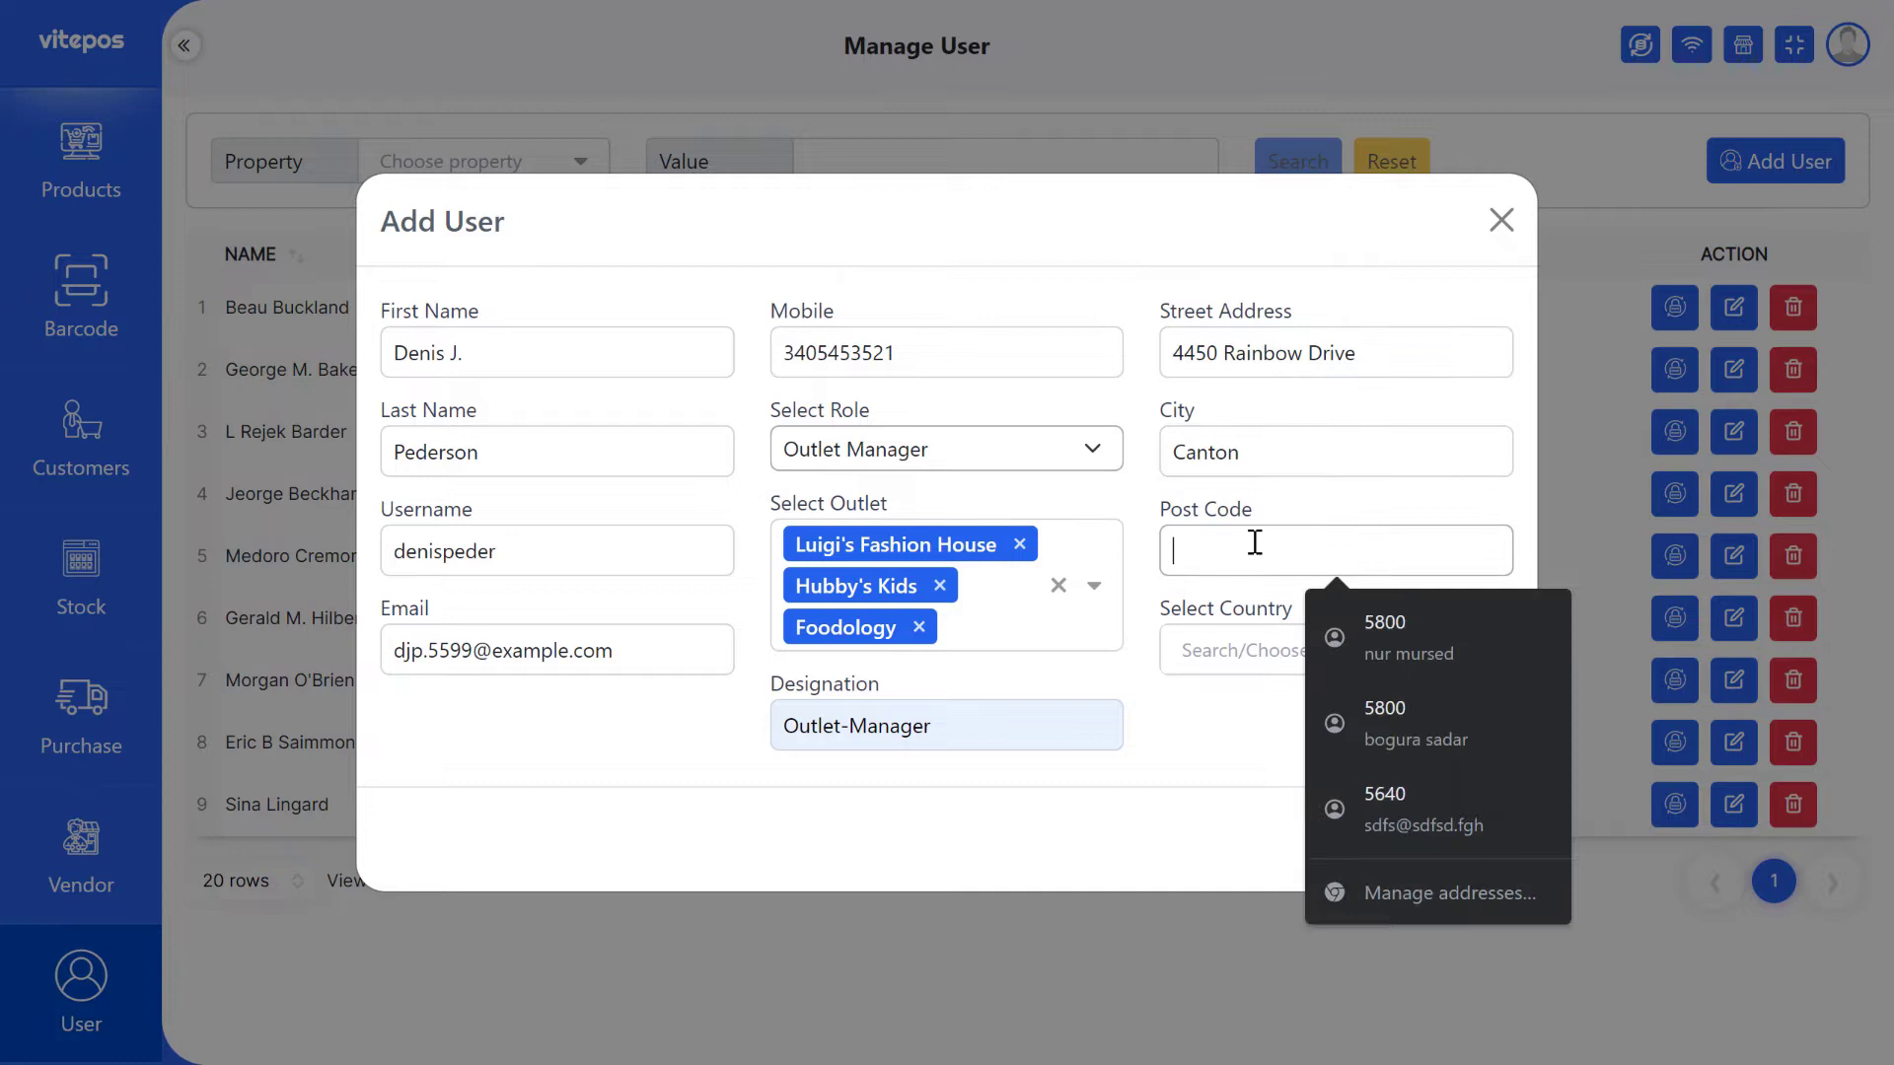
pyautogui.write('OH 44702')
pyautogui.click(1298, 649)
pyautogui.write('us')
pyautogui.click(1281, 735)
pyautogui.click(1473, 840)
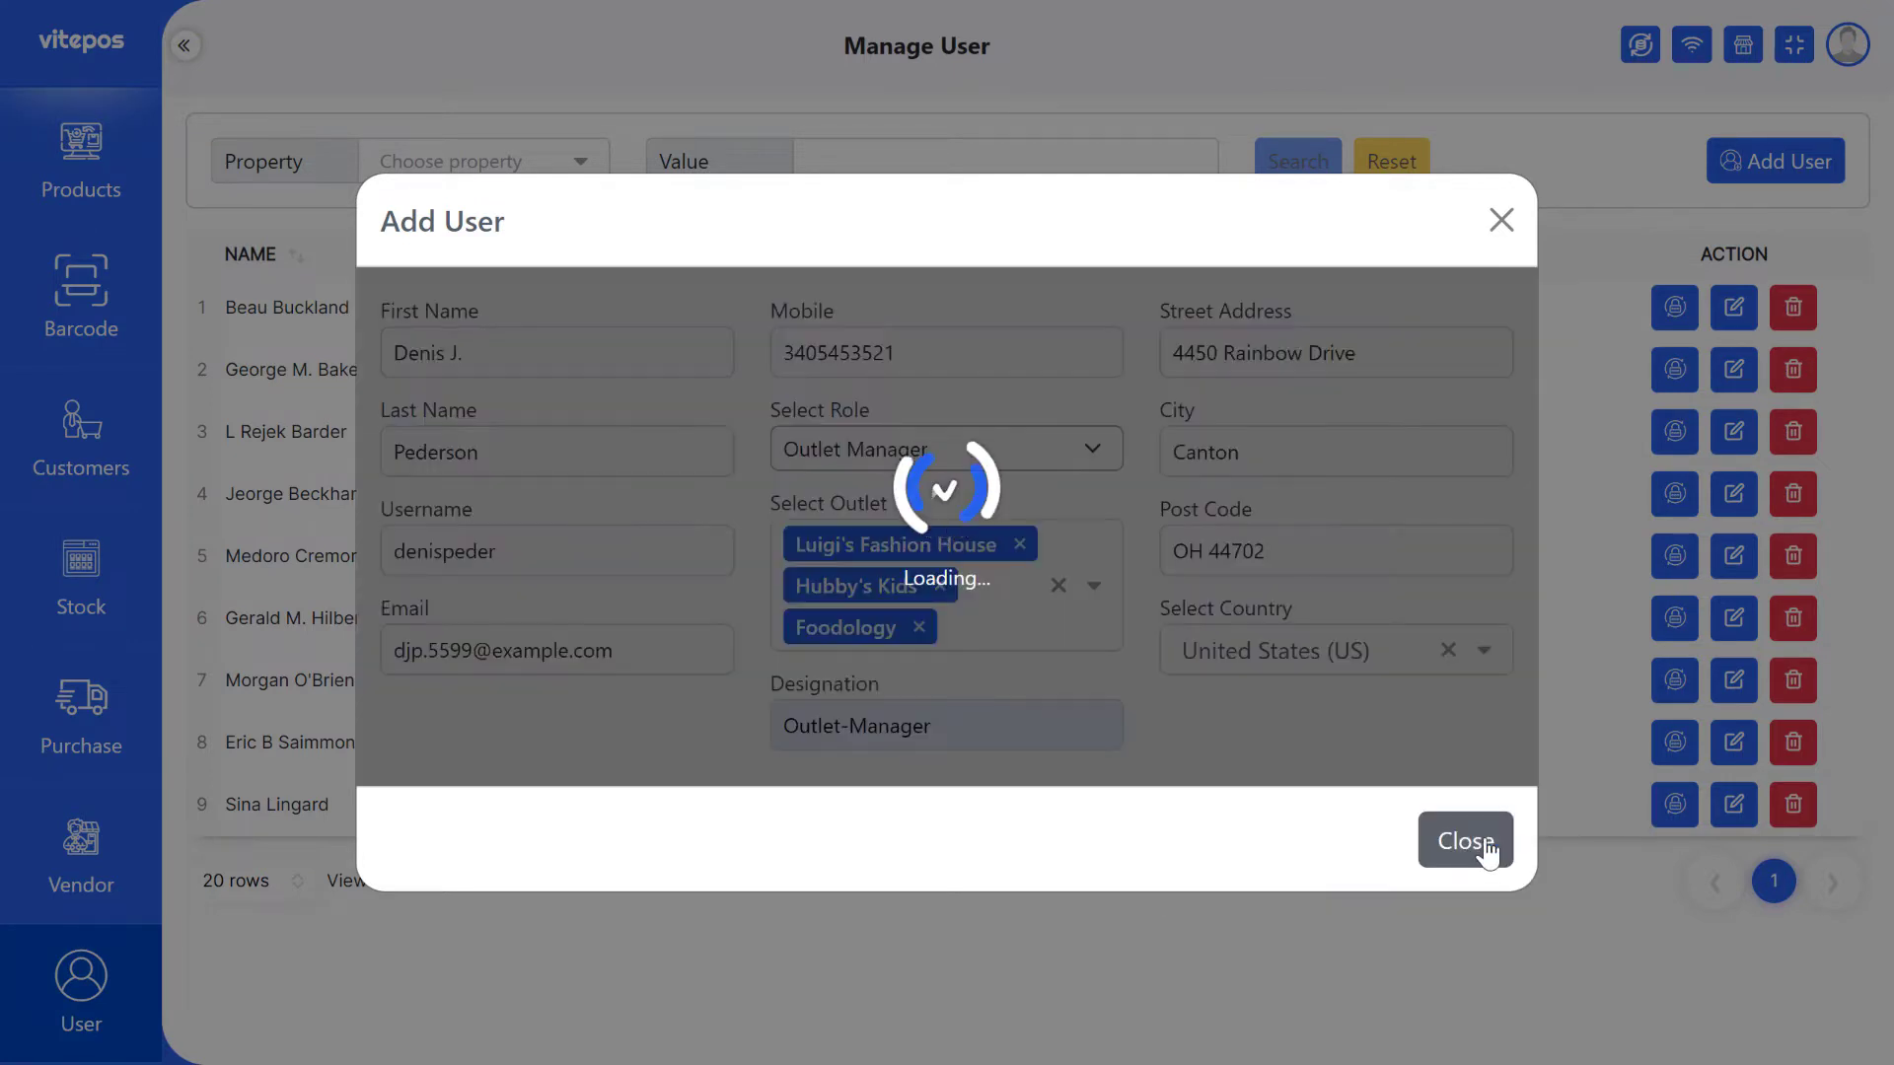
pyautogui.click(1466, 655)
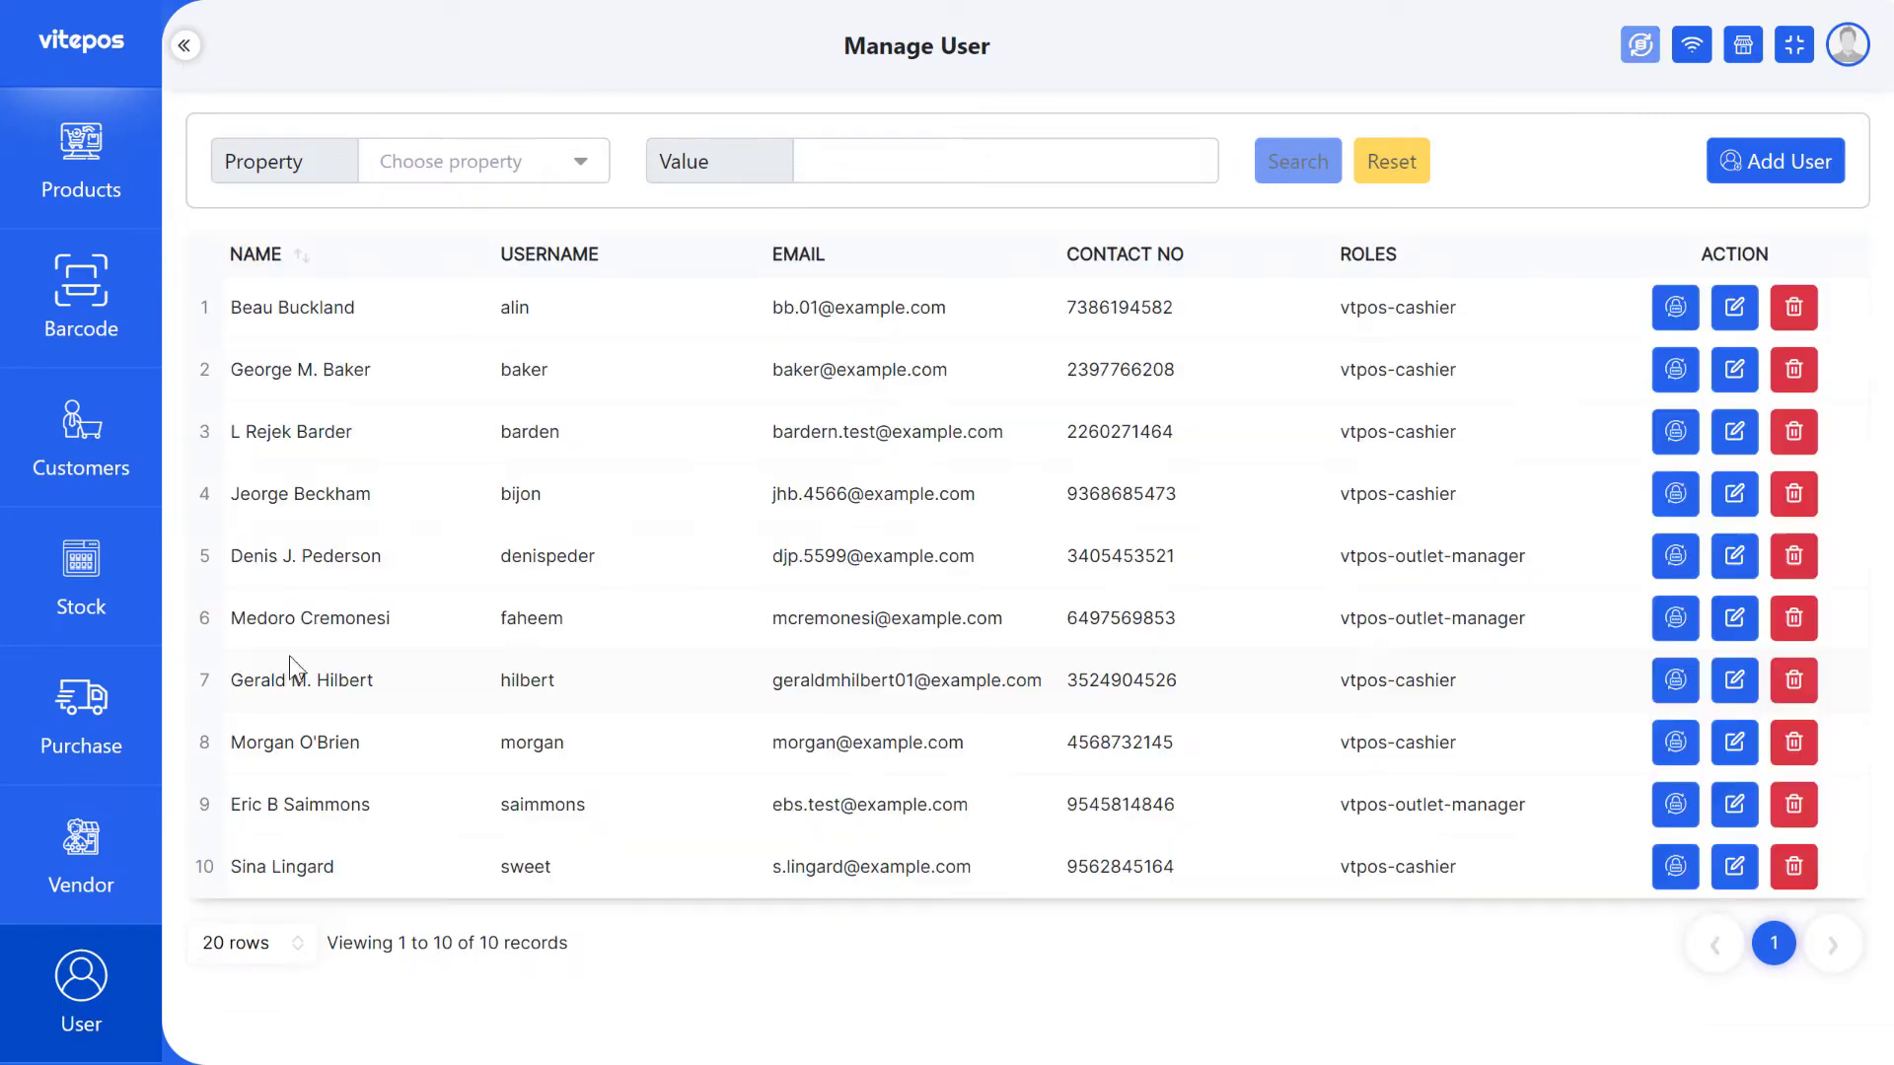
# - Open Set Password for the new user and enter the temporary password twice
pyautogui.moveTo(240, 552); pyautogui.dragTo(377, 552)
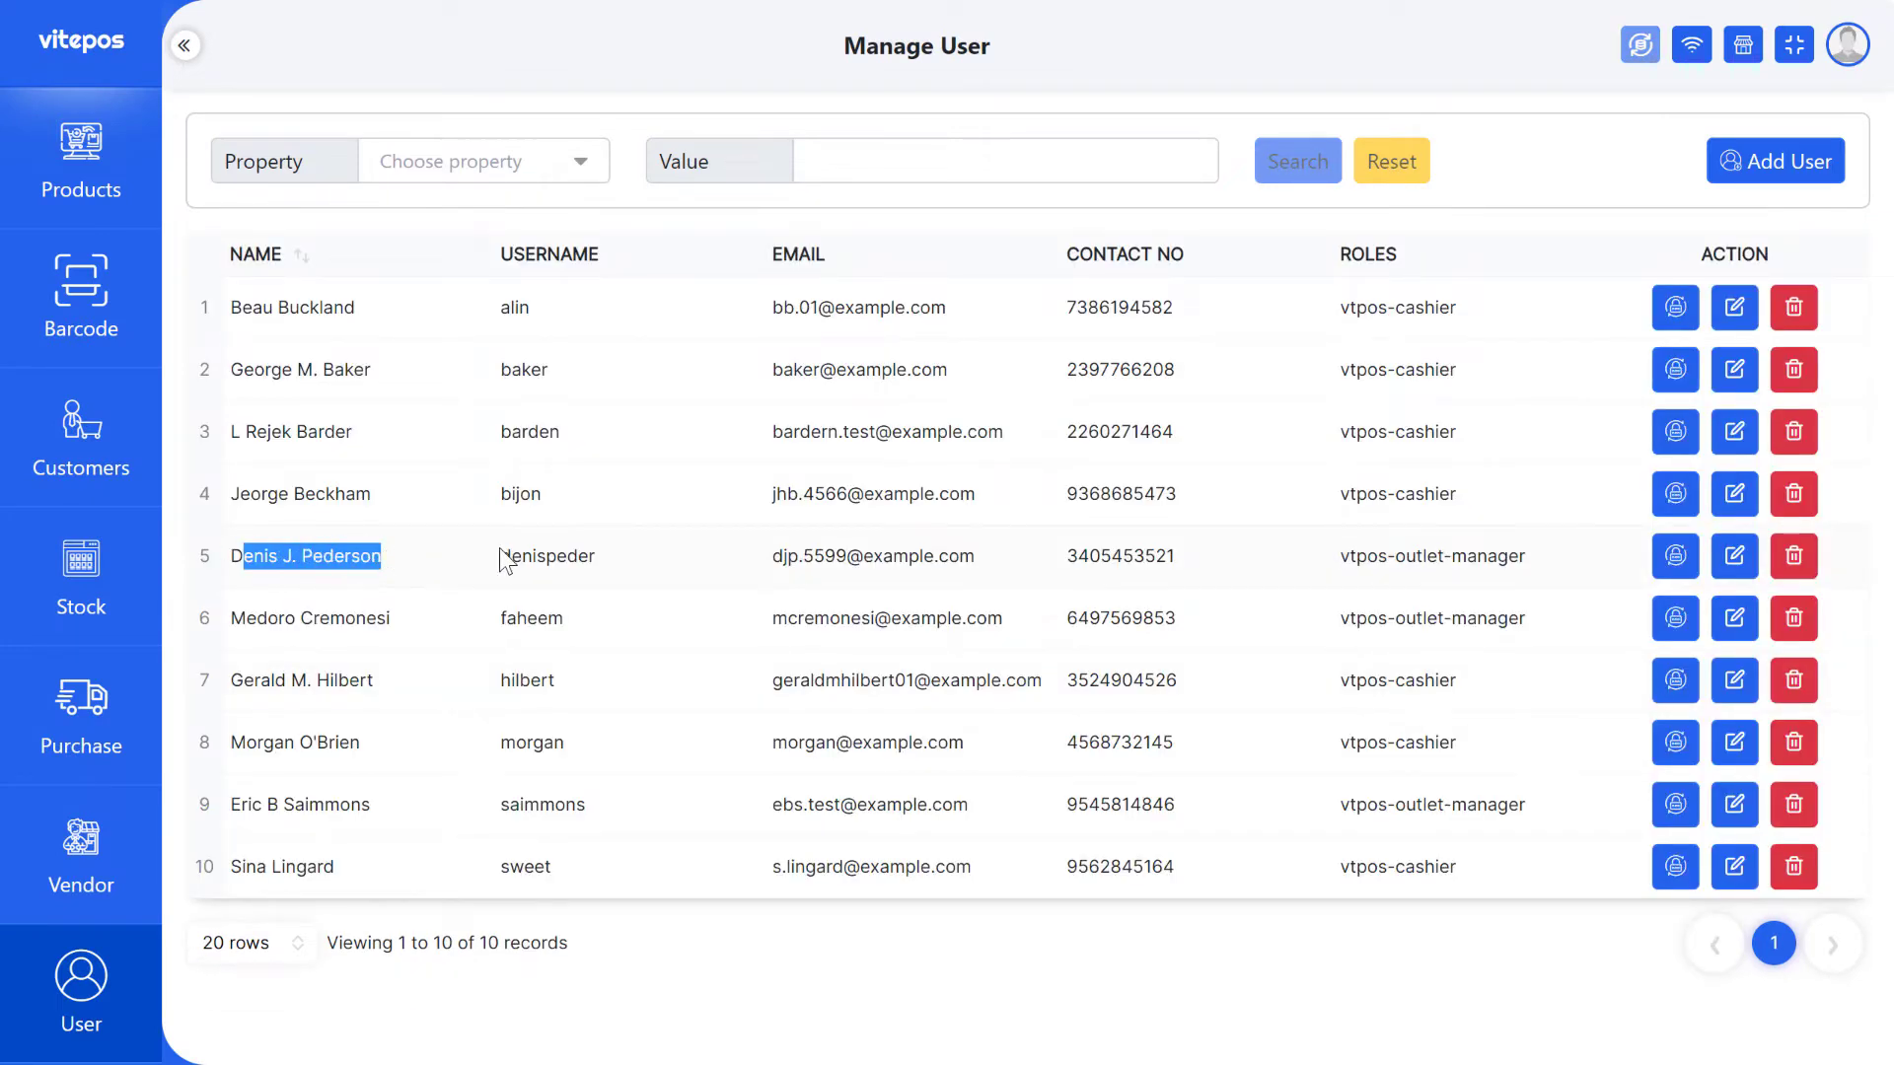
pyautogui.click(538, 556)
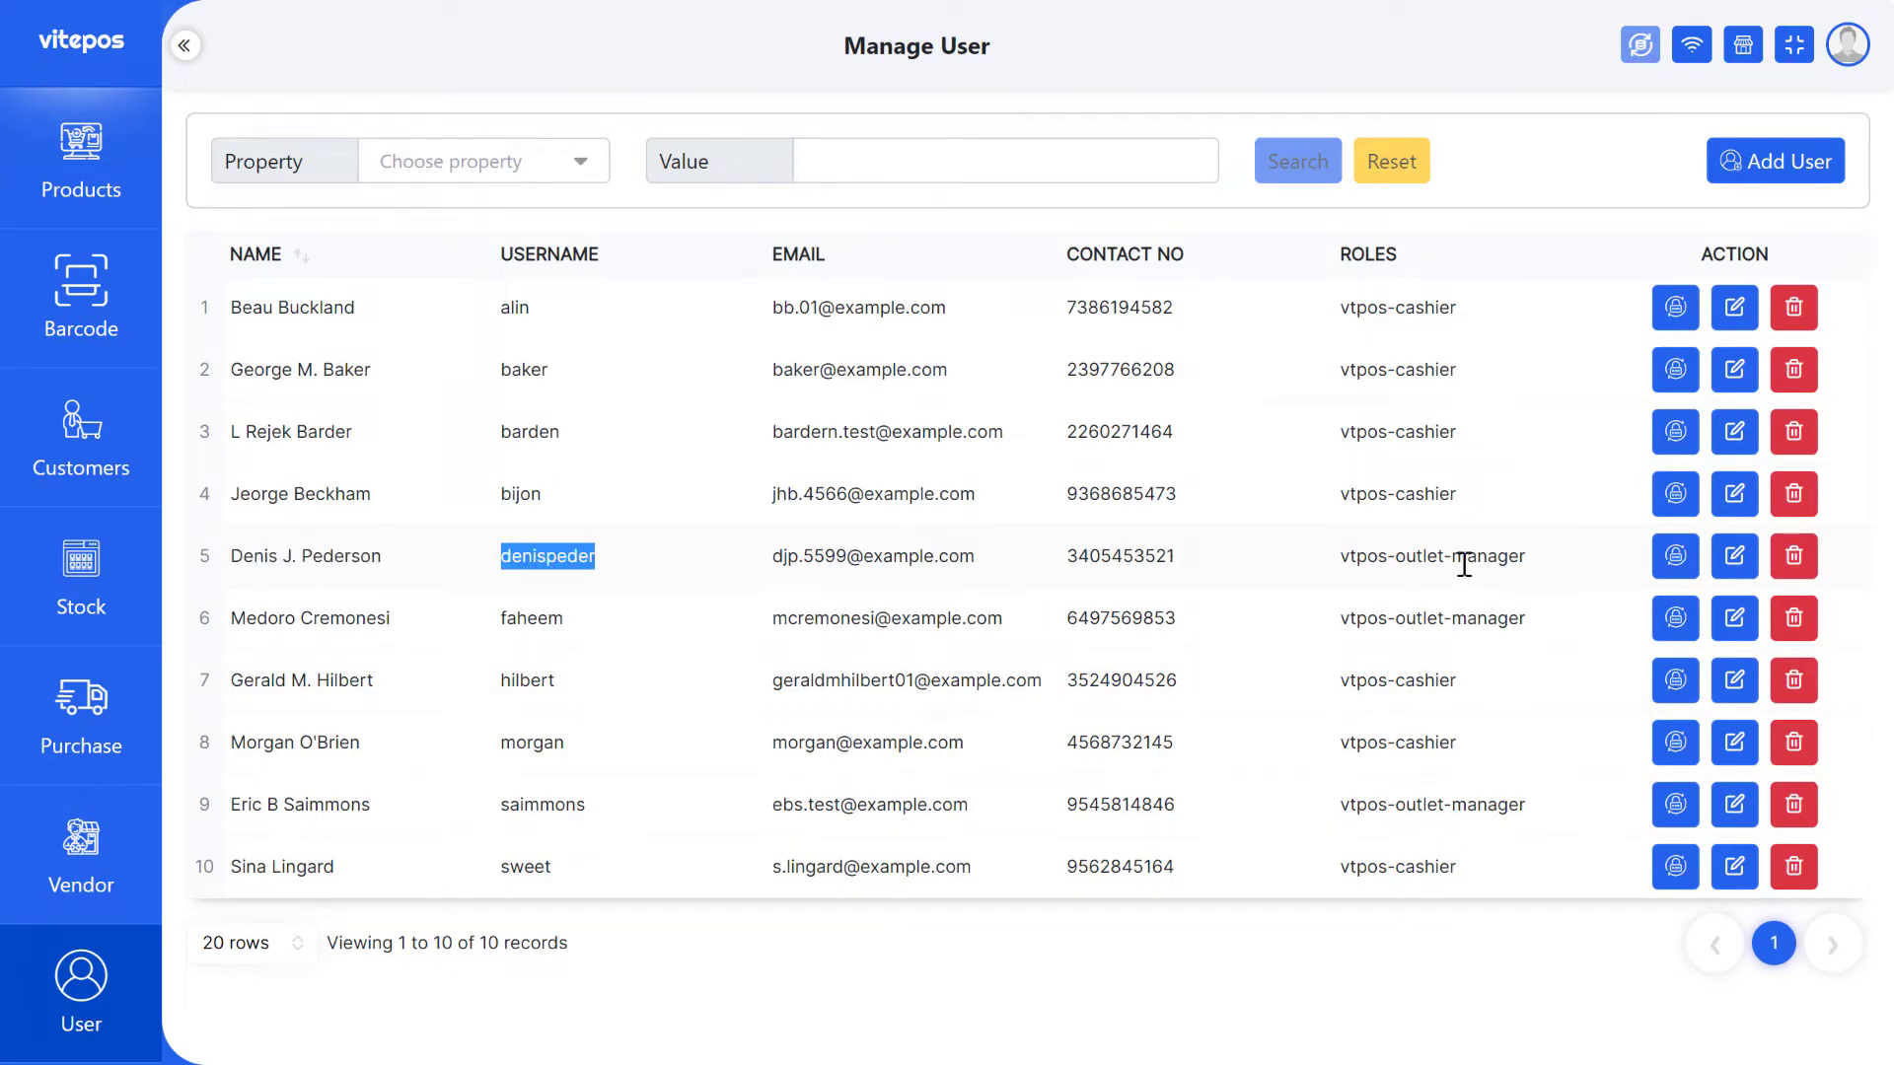
pyautogui.click(1663, 582)
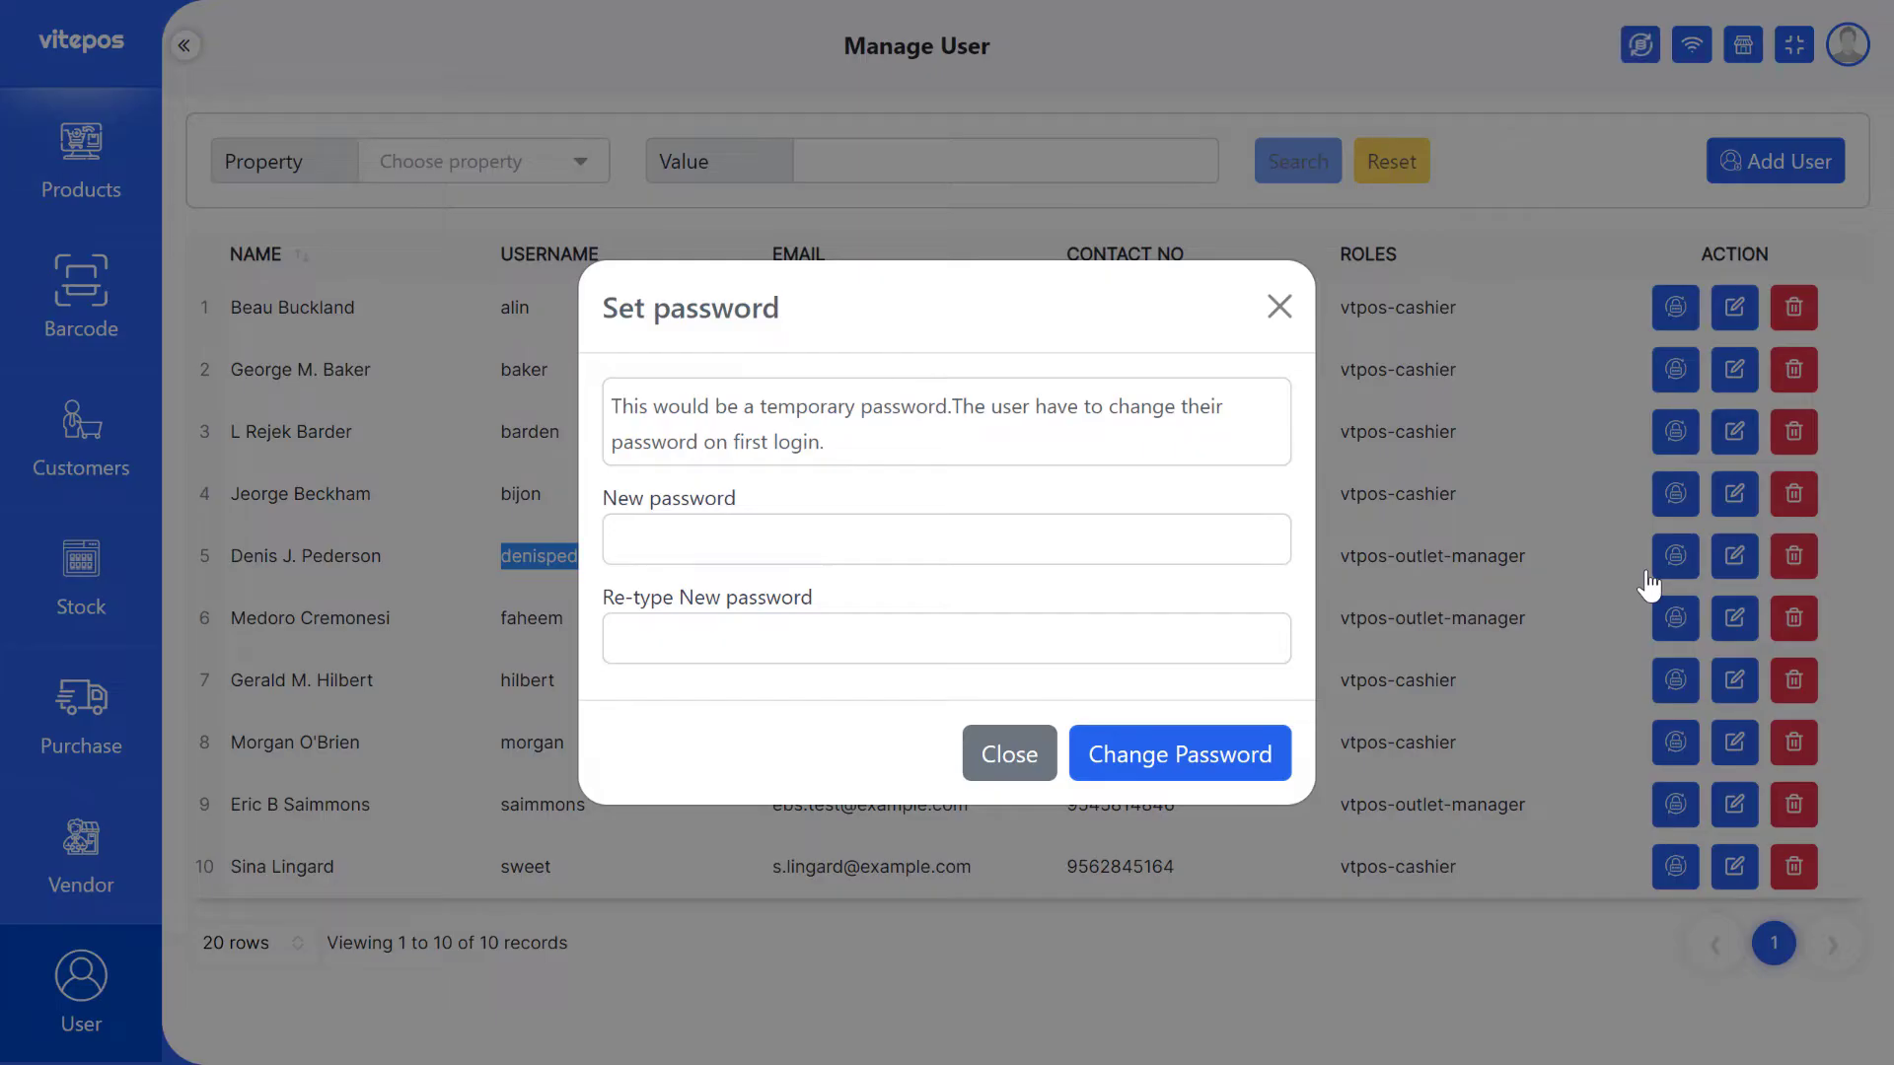
pyautogui.click(723, 549)
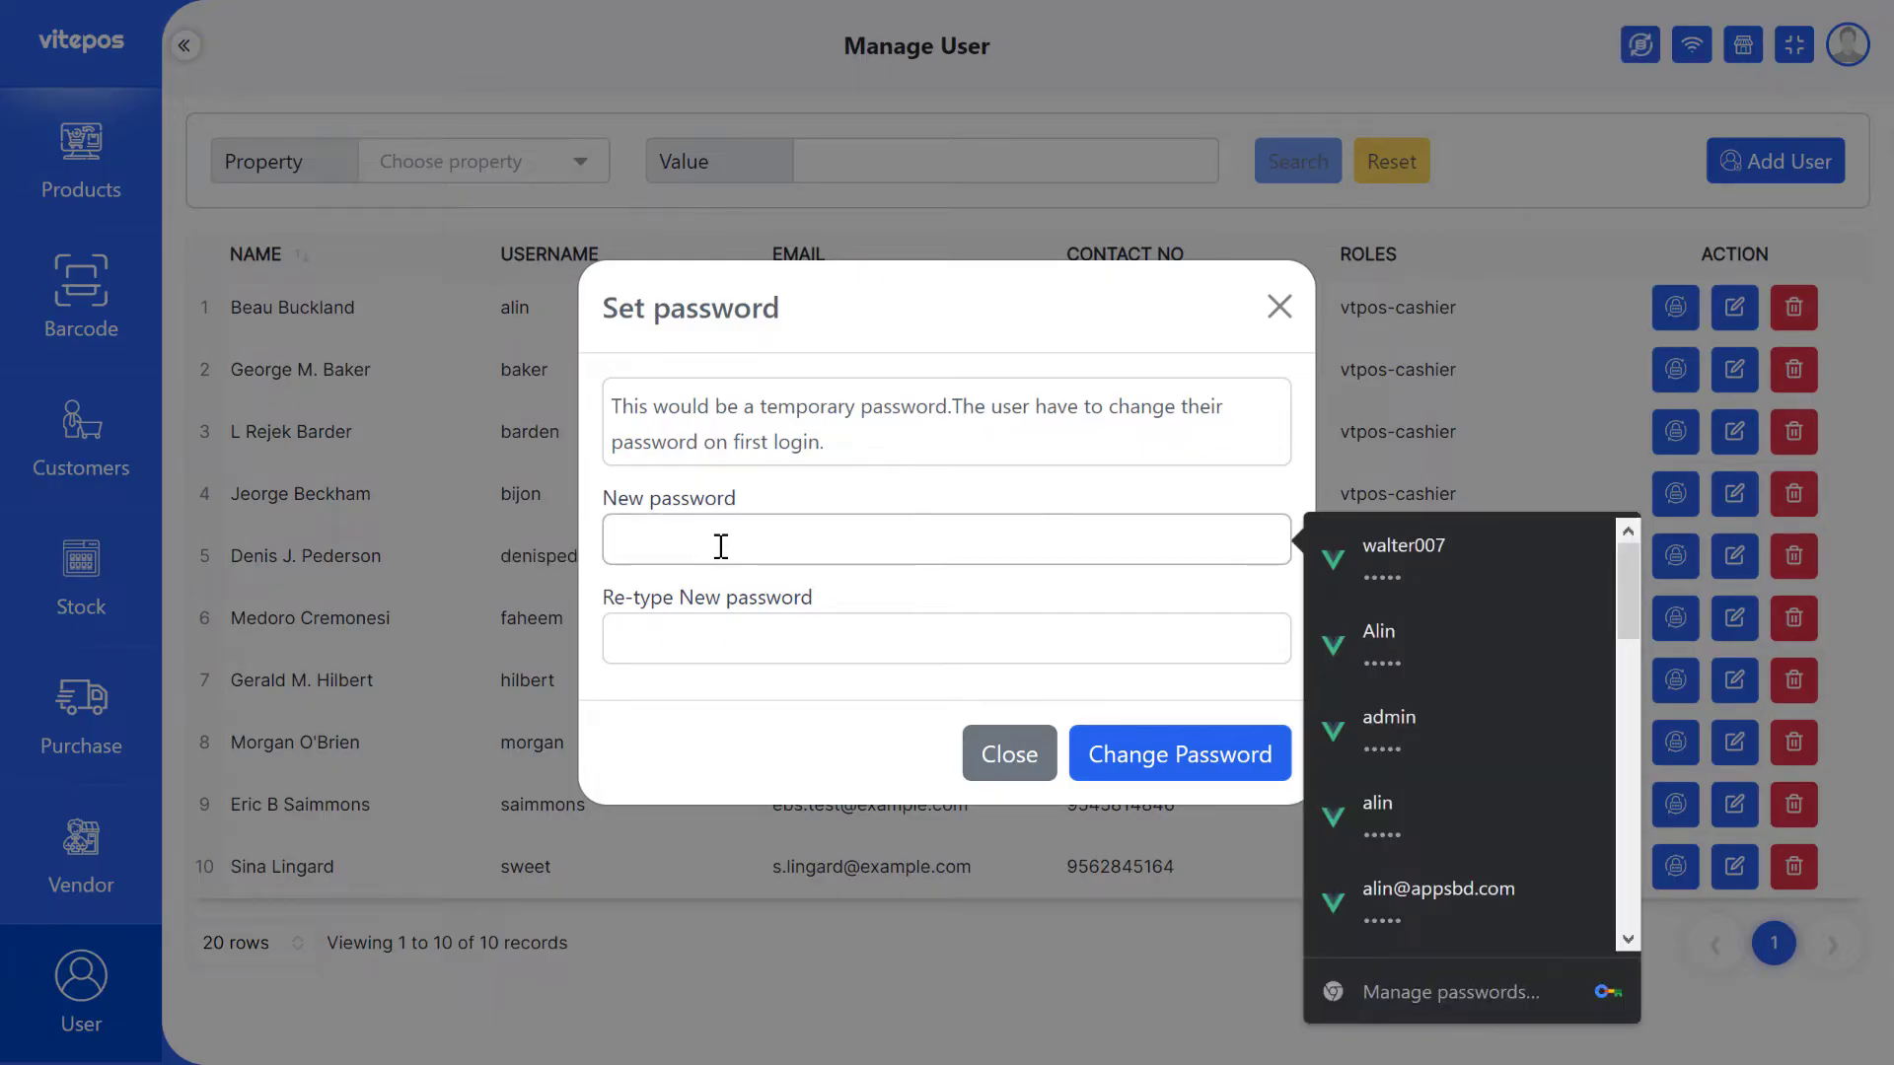
pyautogui.write('123')
pyautogui.click(647, 654)
pyautogui.write('123')
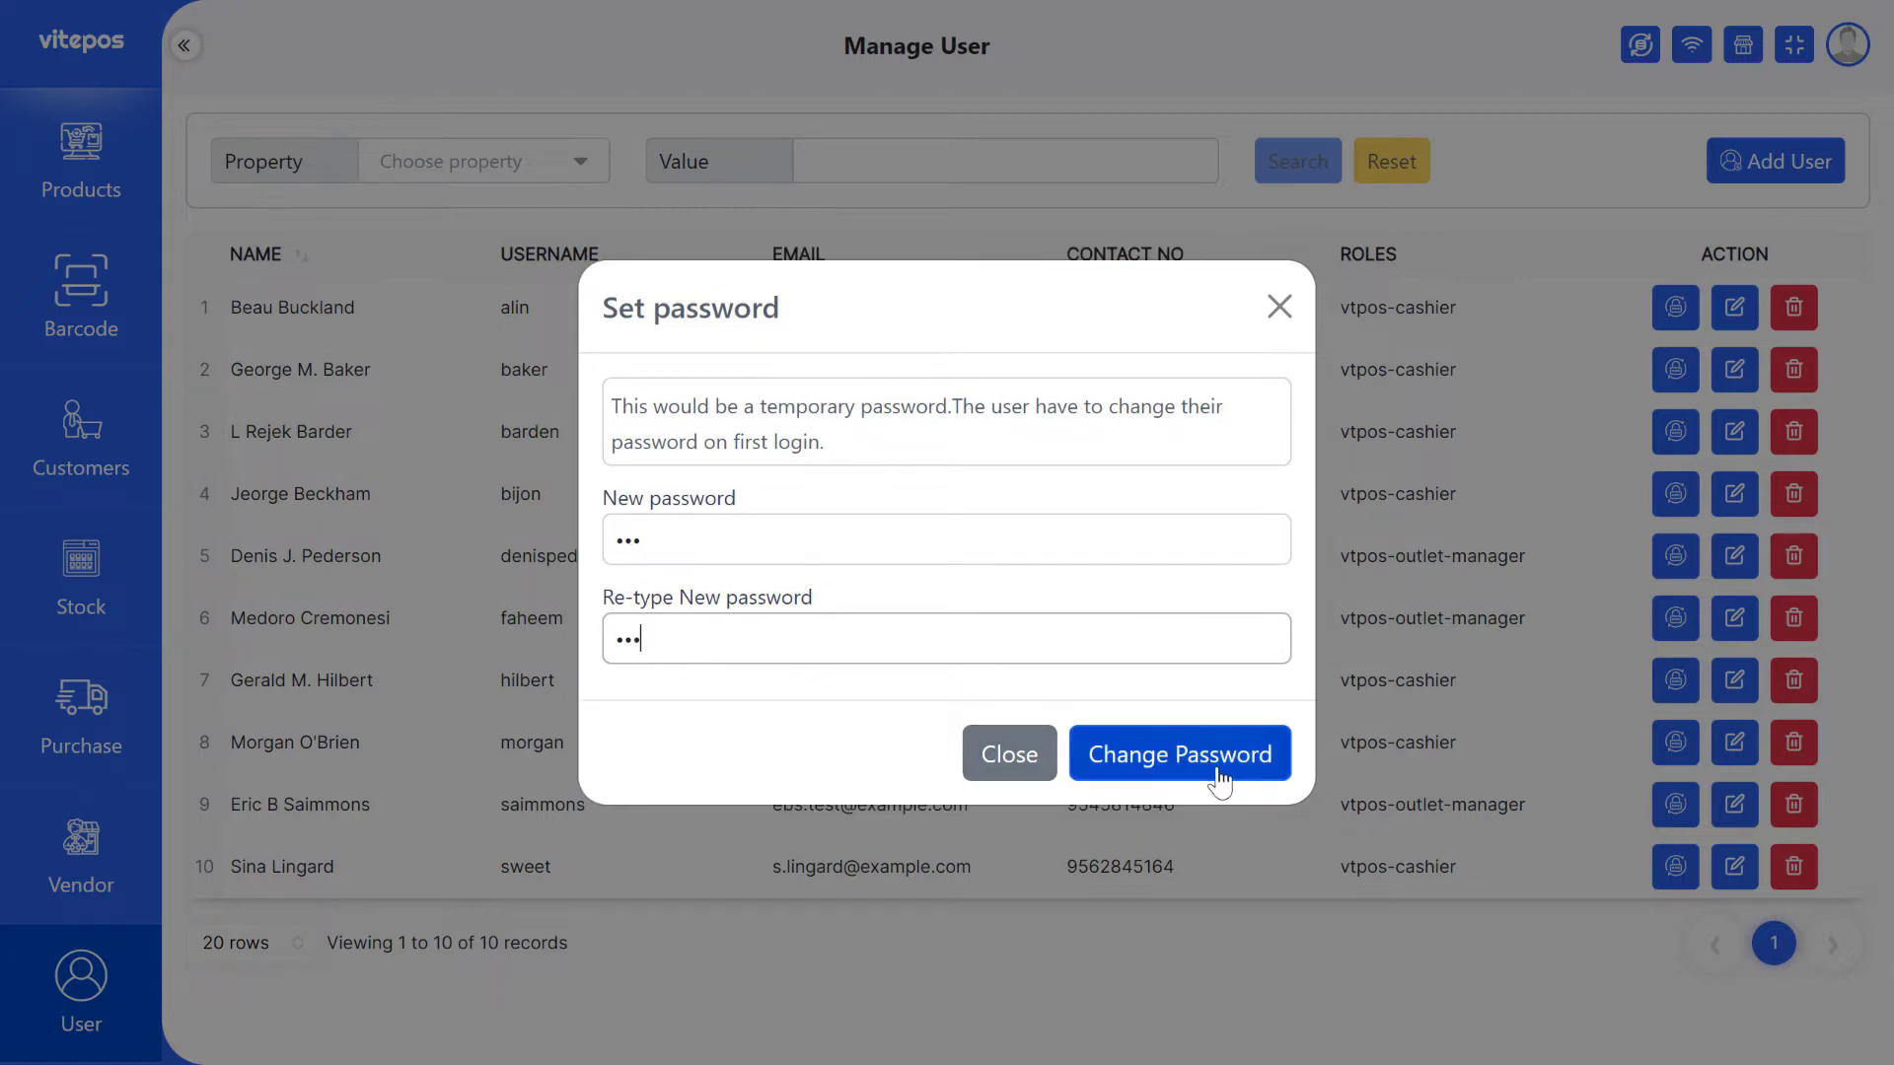
# - Save the temporary password and dismiss the success confirmation
pyautogui.click(1174, 770)
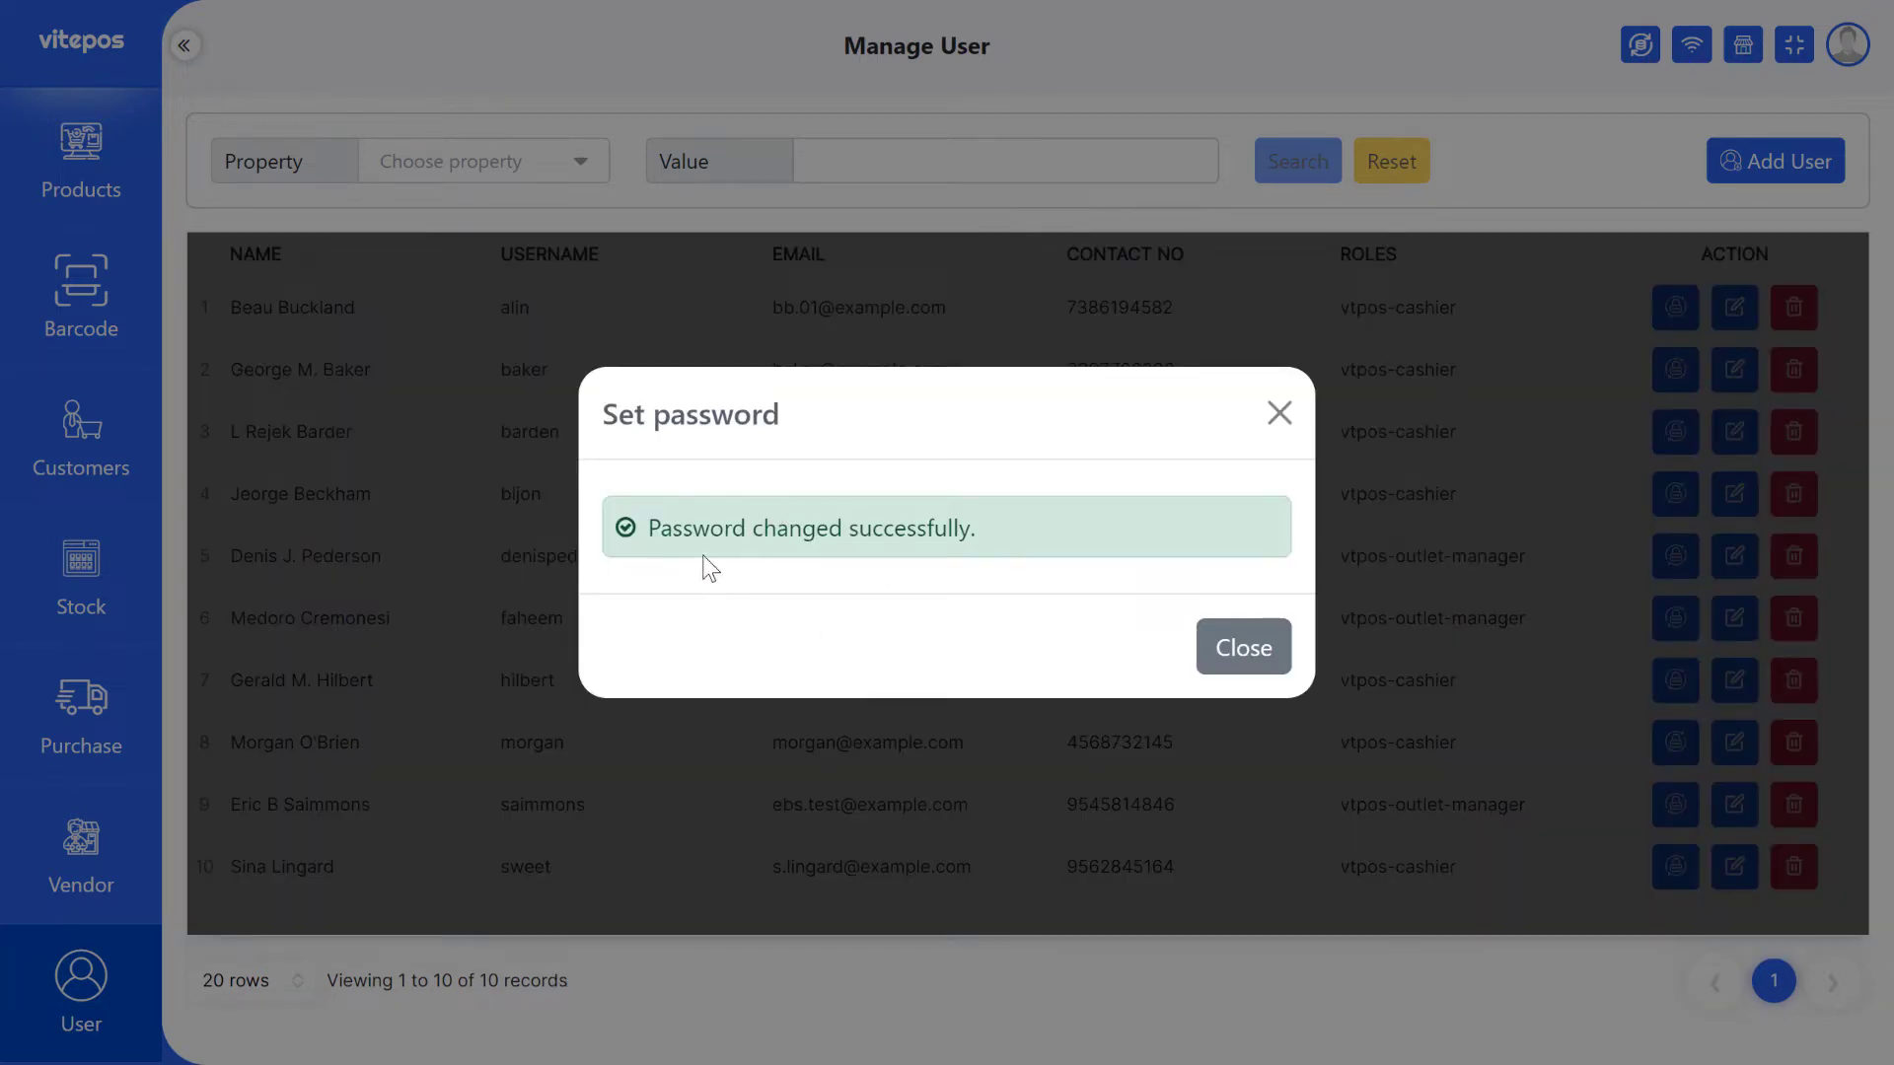
pyautogui.moveTo(660, 532); pyautogui.dragTo(991, 533)
pyautogui.click(990, 532)
pyautogui.click(1223, 659)
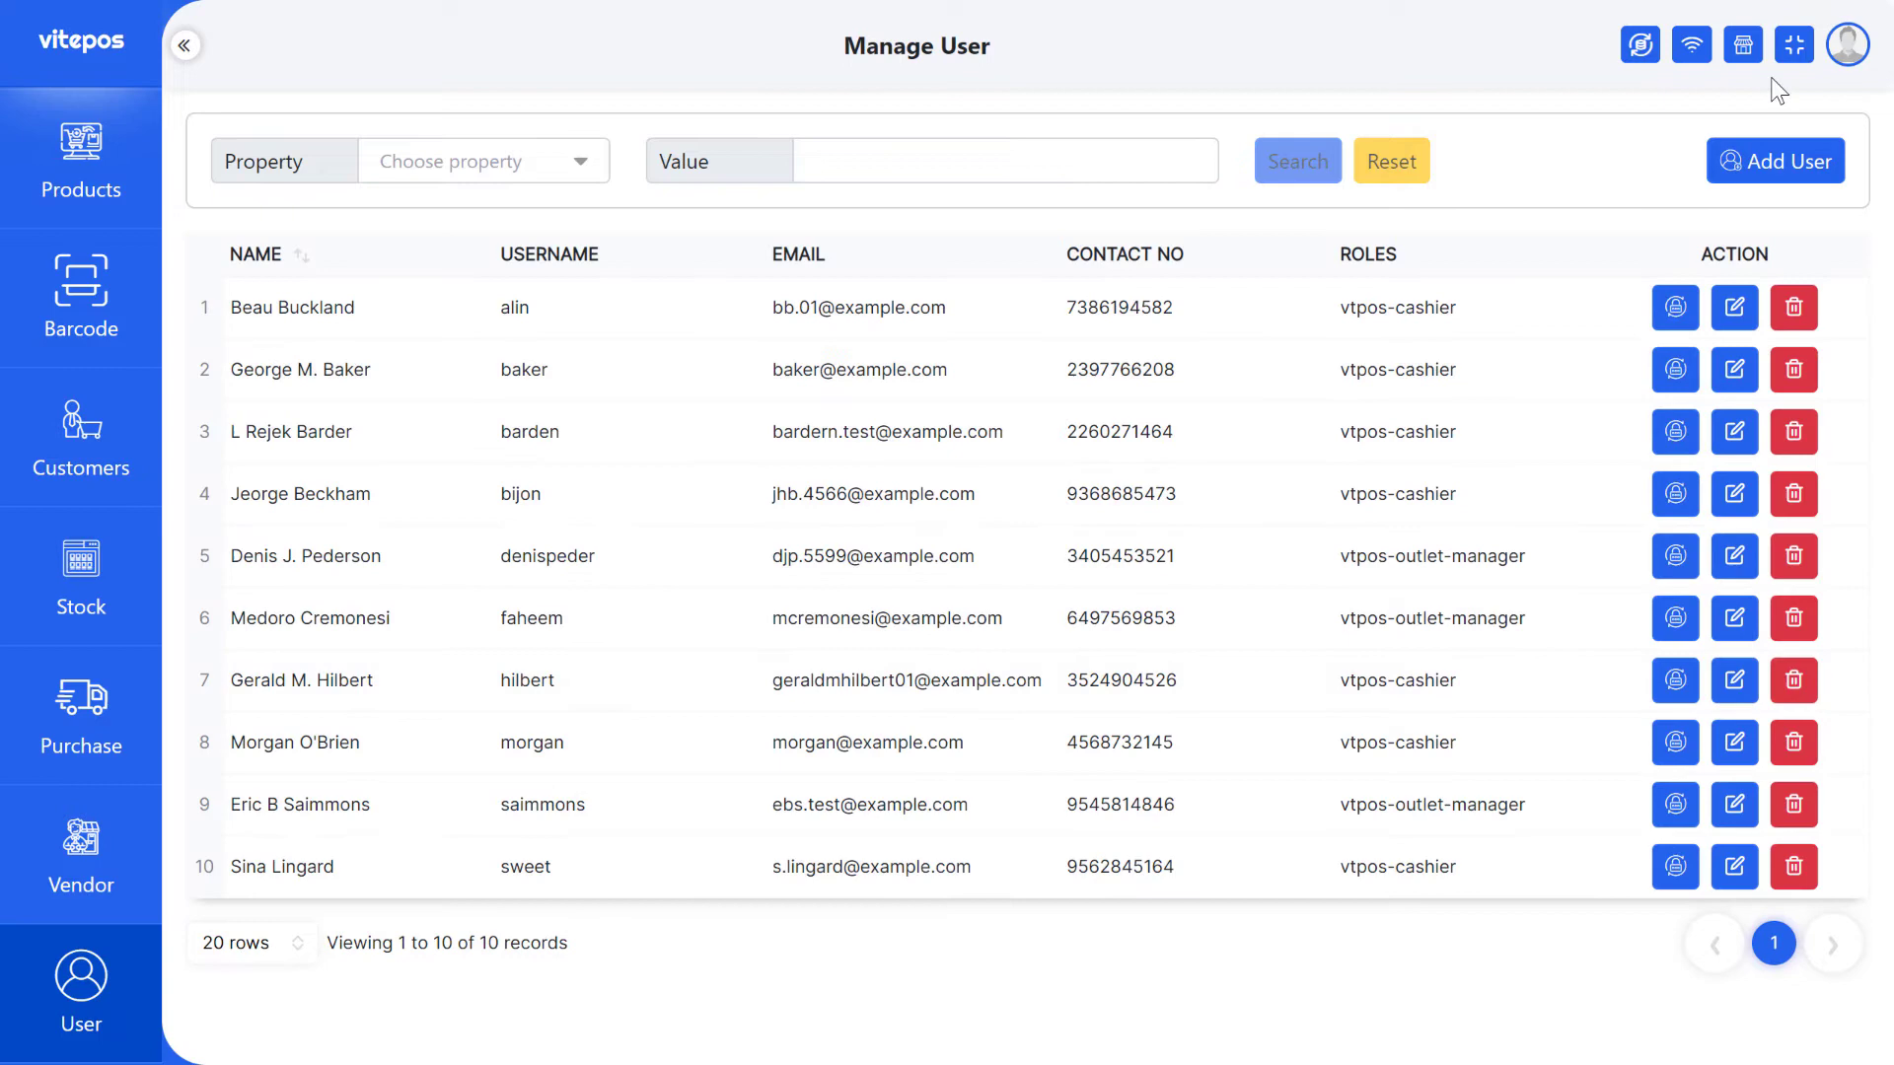
# - Log out and sign in with the new user's username and temporary password
pyautogui.click(1848, 49)
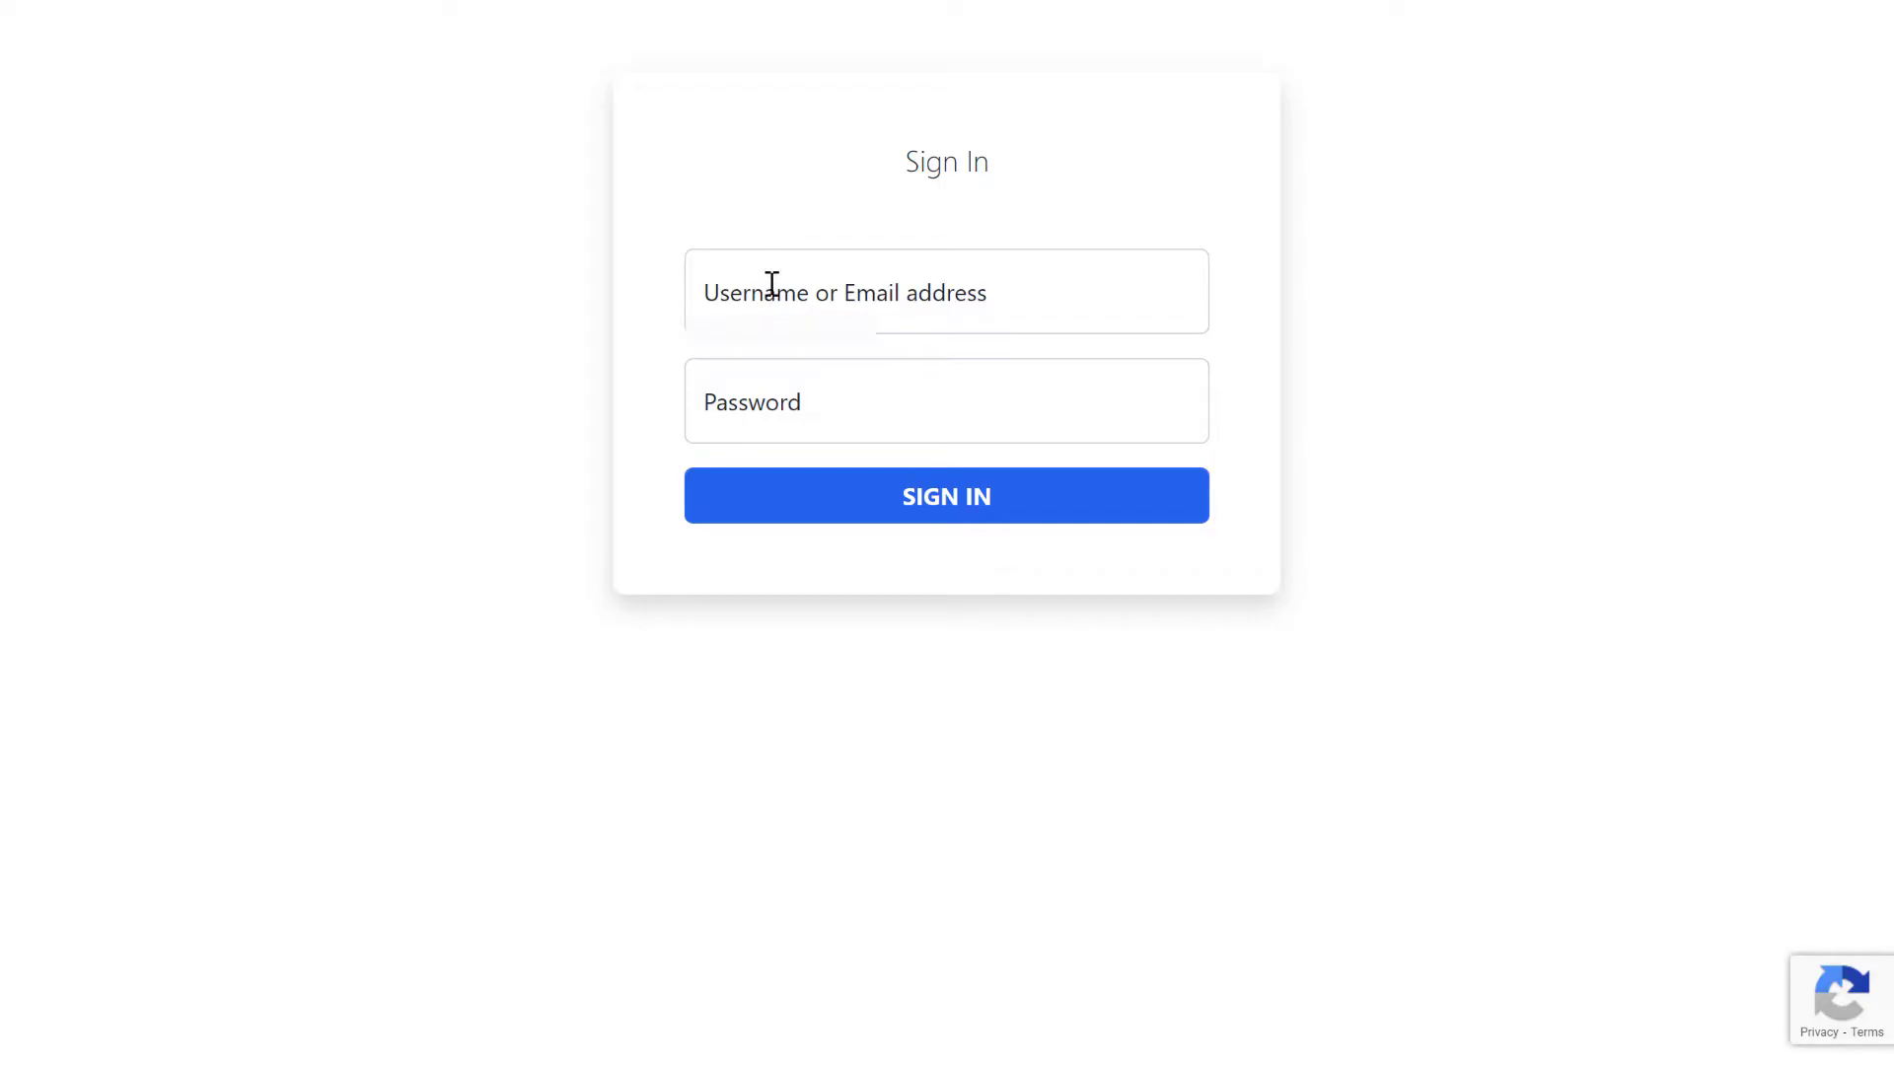
pyautogui.click(776, 292)
pyautogui.click(749, 288)
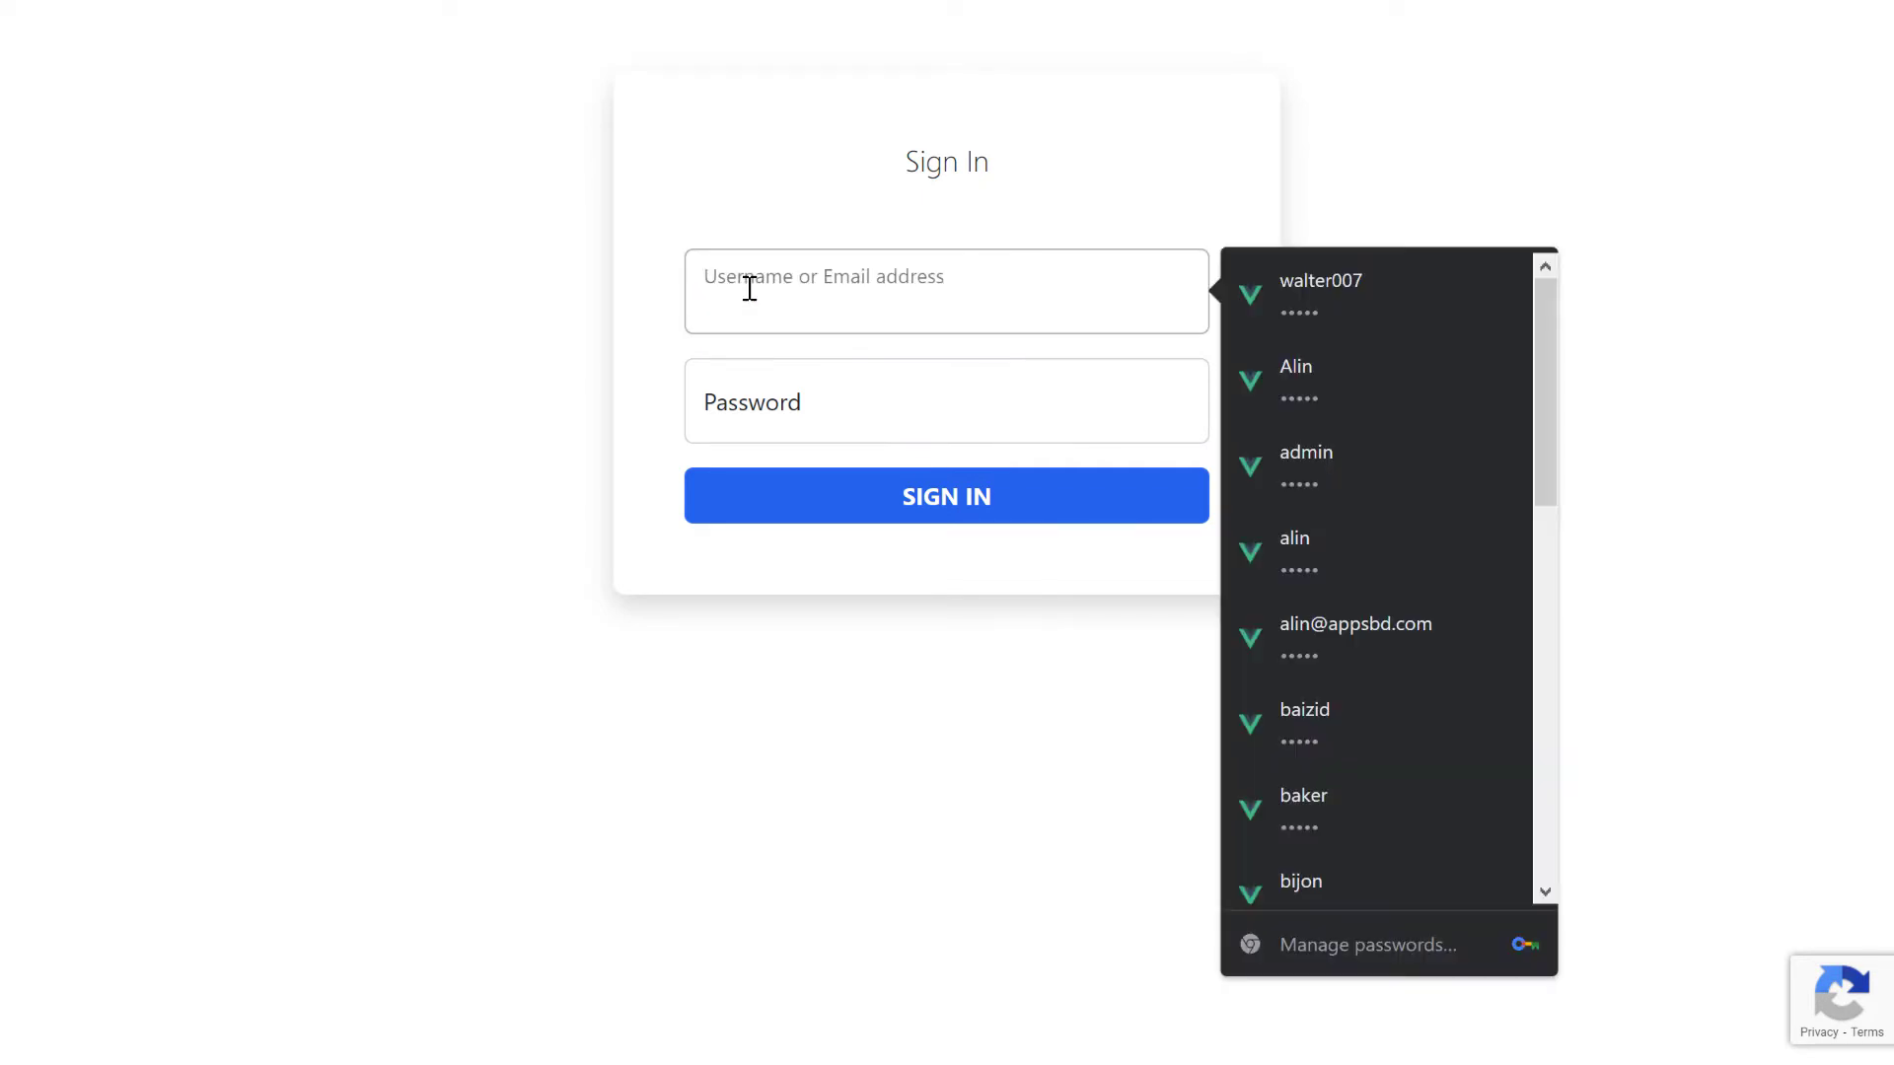
pyautogui.write('des')
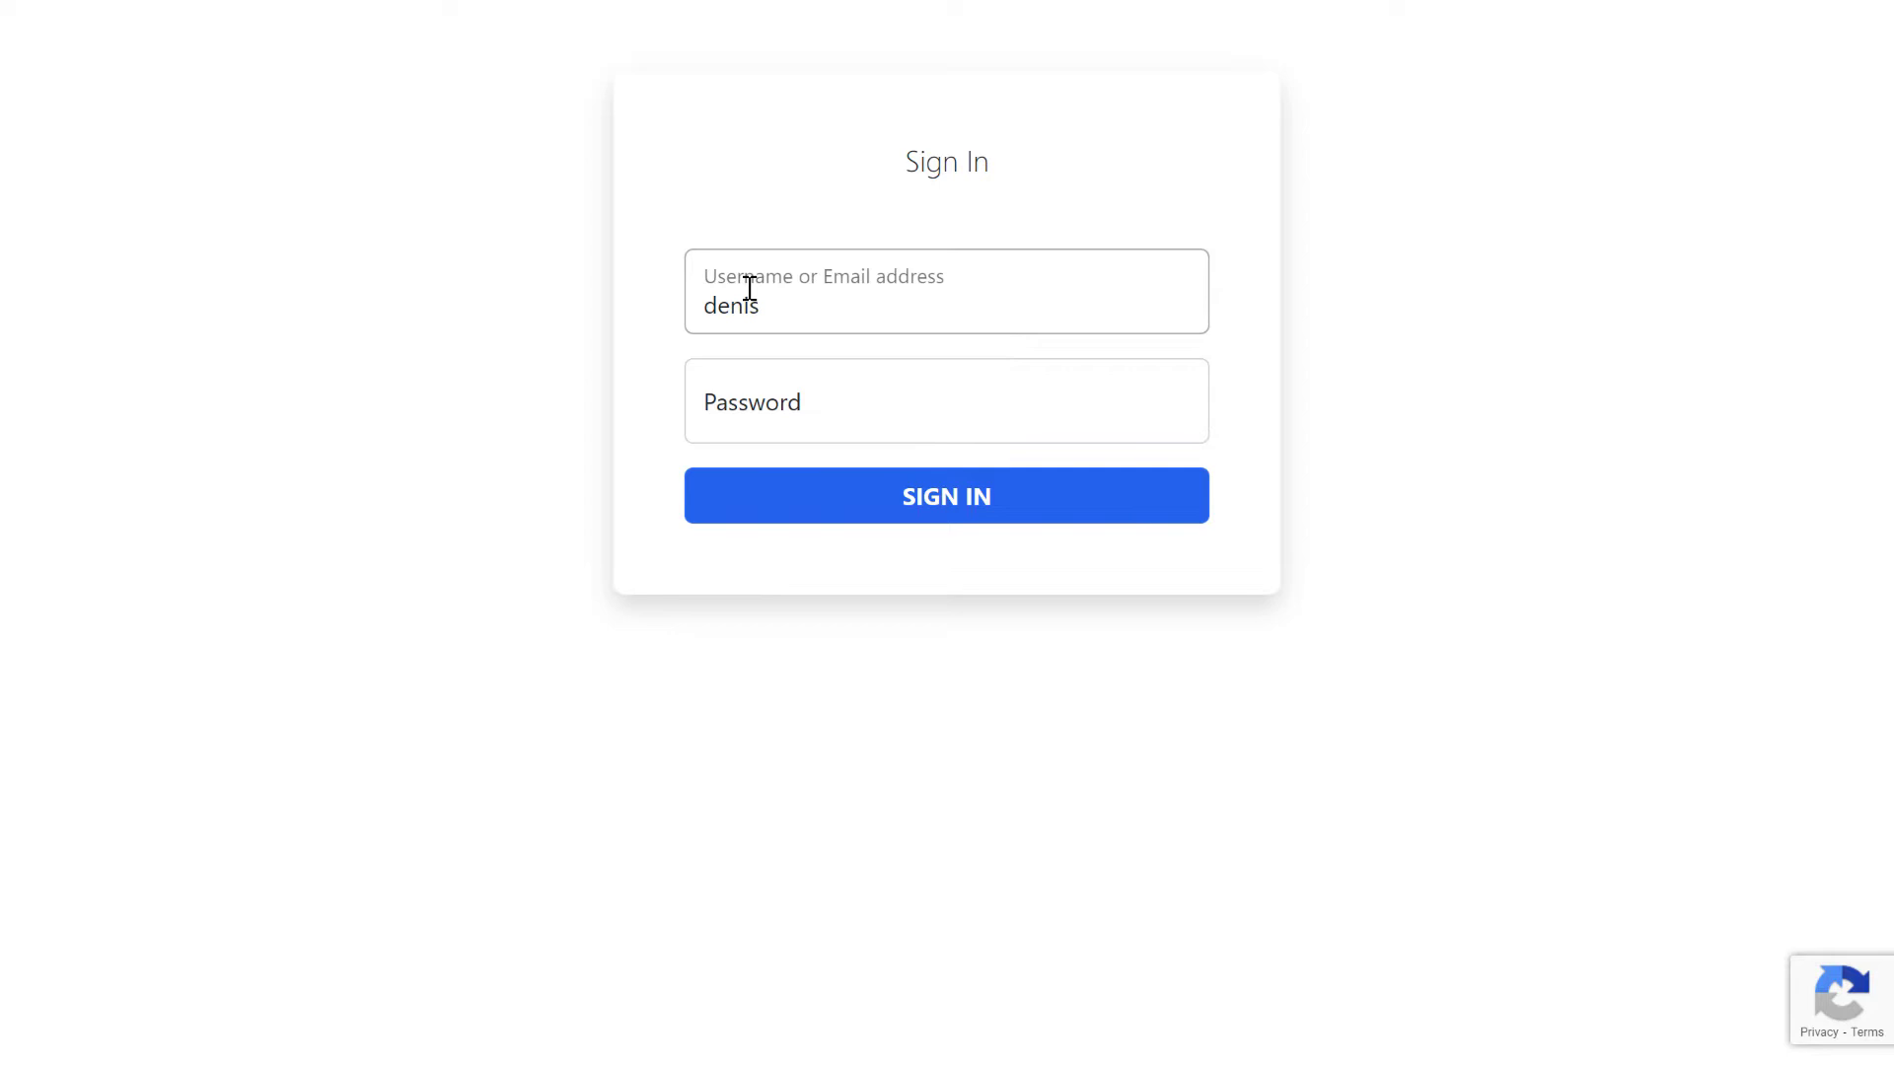
pyautogui.write('ispeder')
pyautogui.press('Tab')
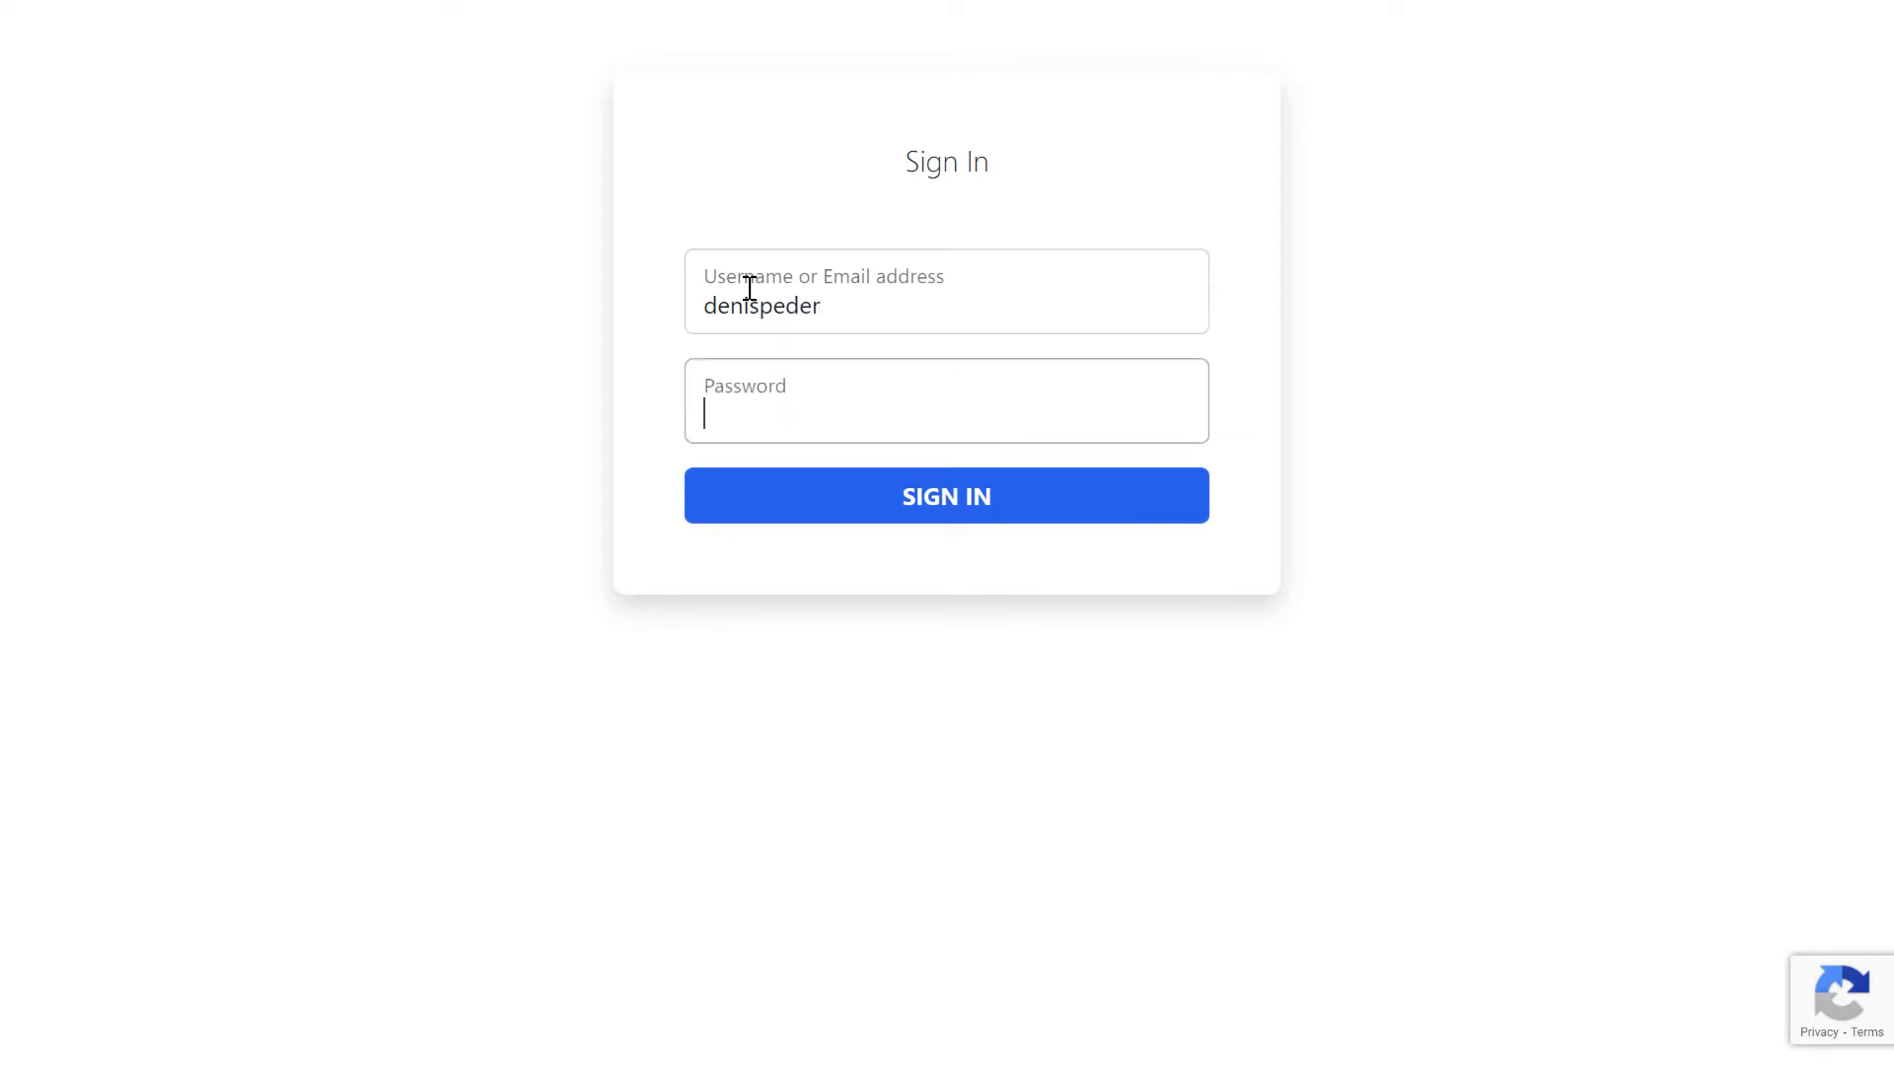
pyautogui.write('•••')
pyautogui.press('Return')
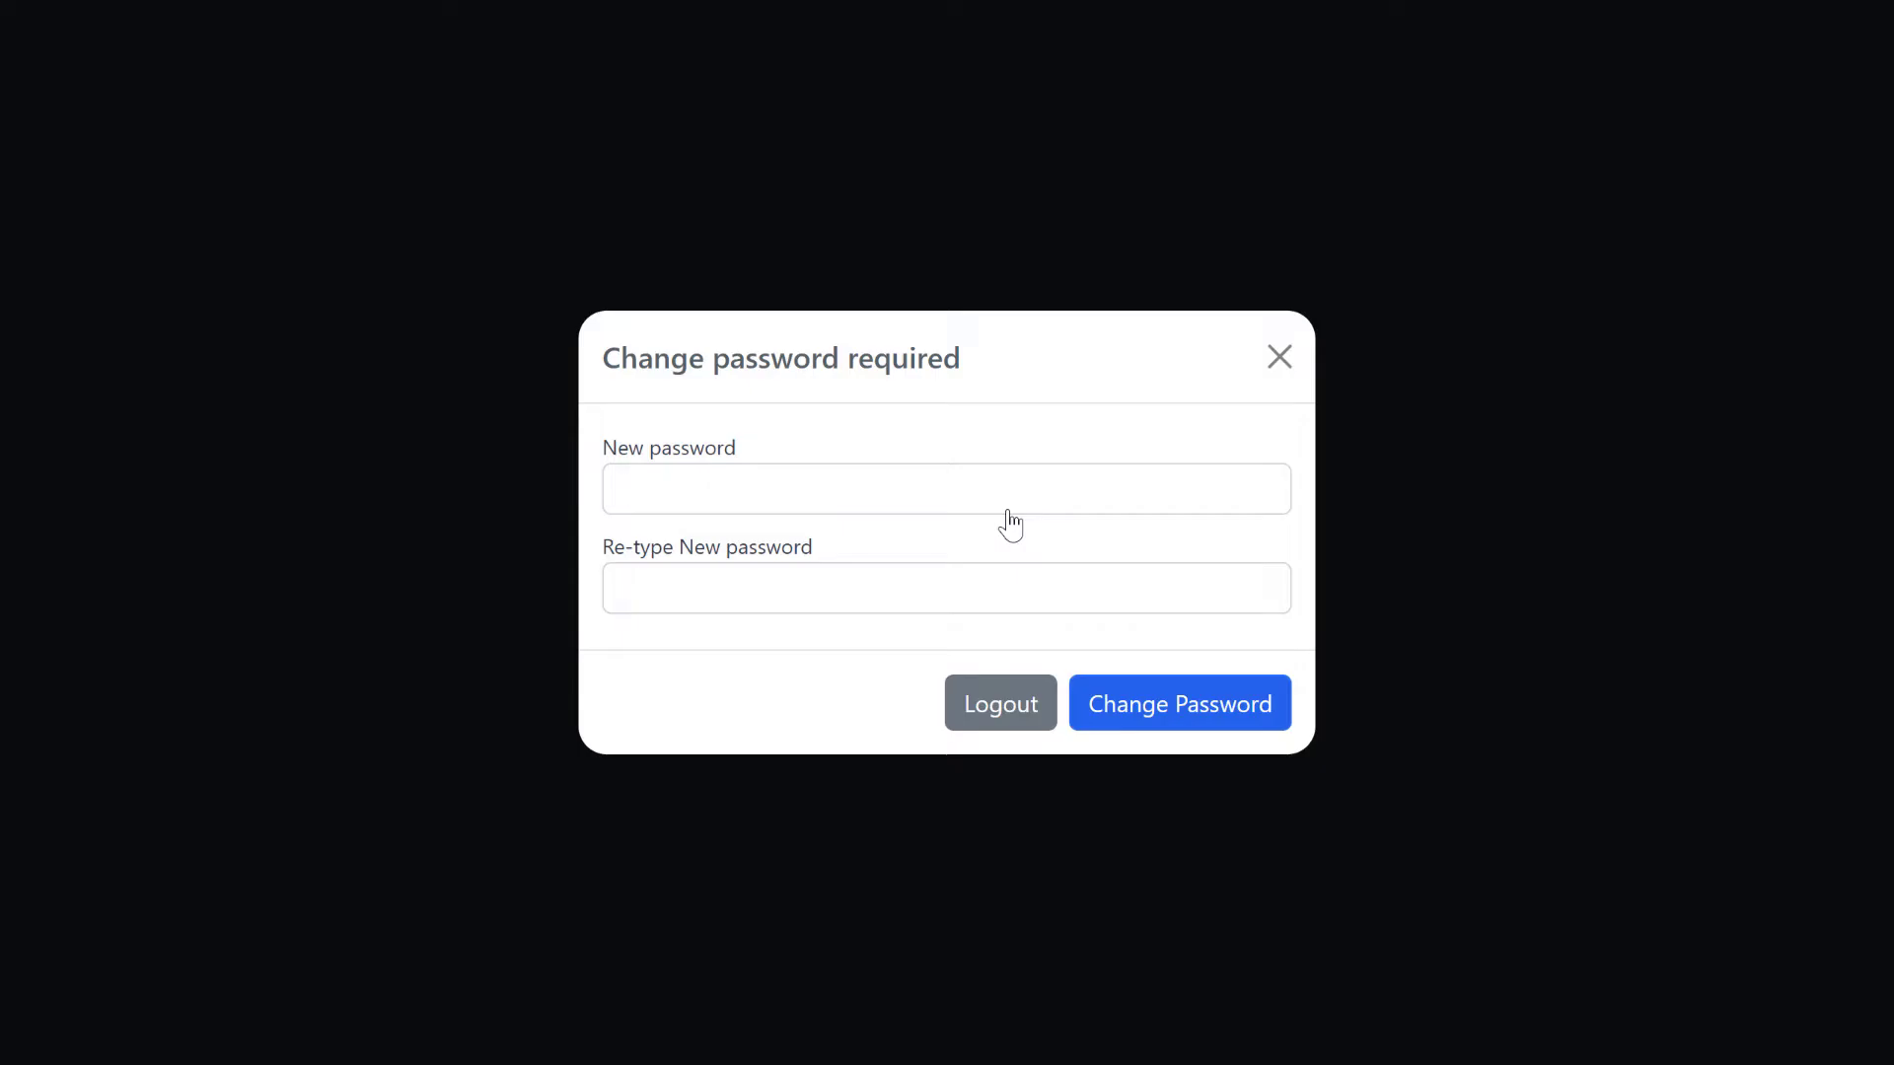
# - Enter and confirm the required new password and save it
pyautogui.click(738, 505)
pyautogui.write('•••••')
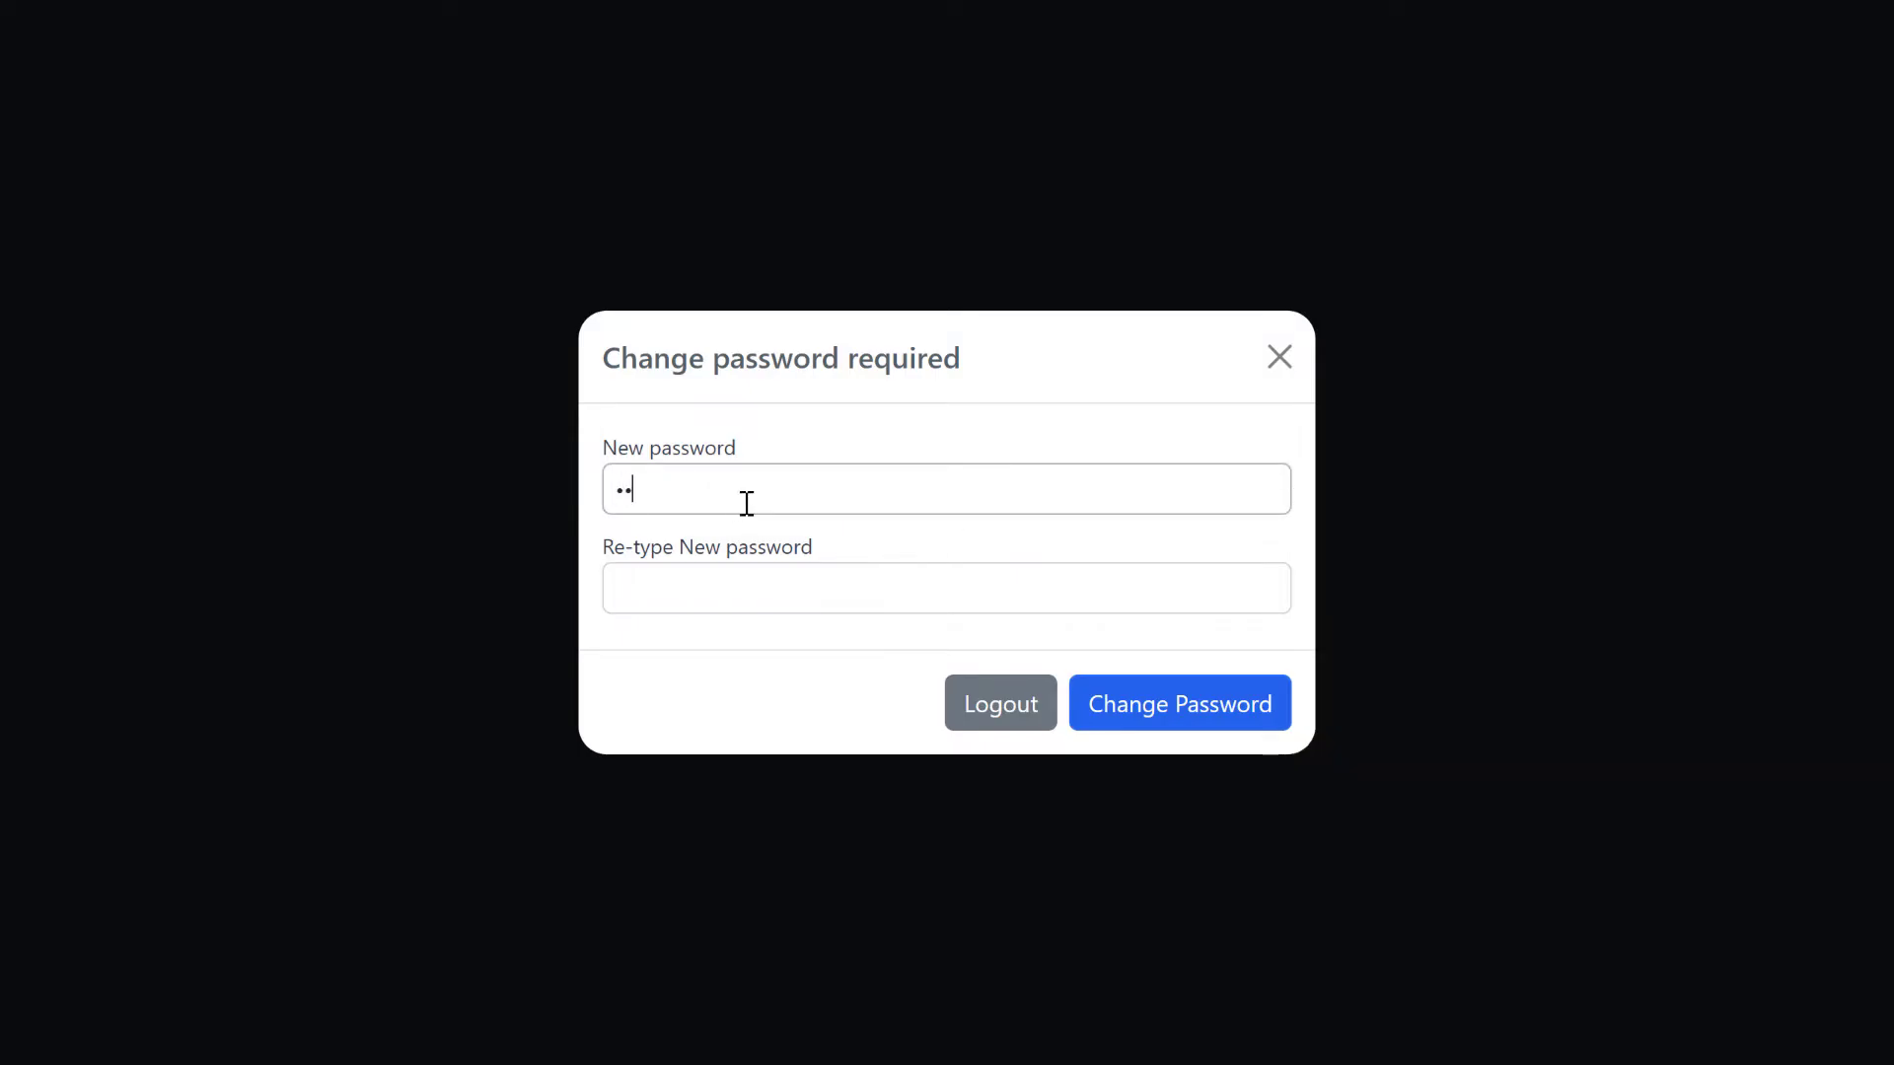
pyautogui.click(730, 599)
pyautogui.write('•••••')
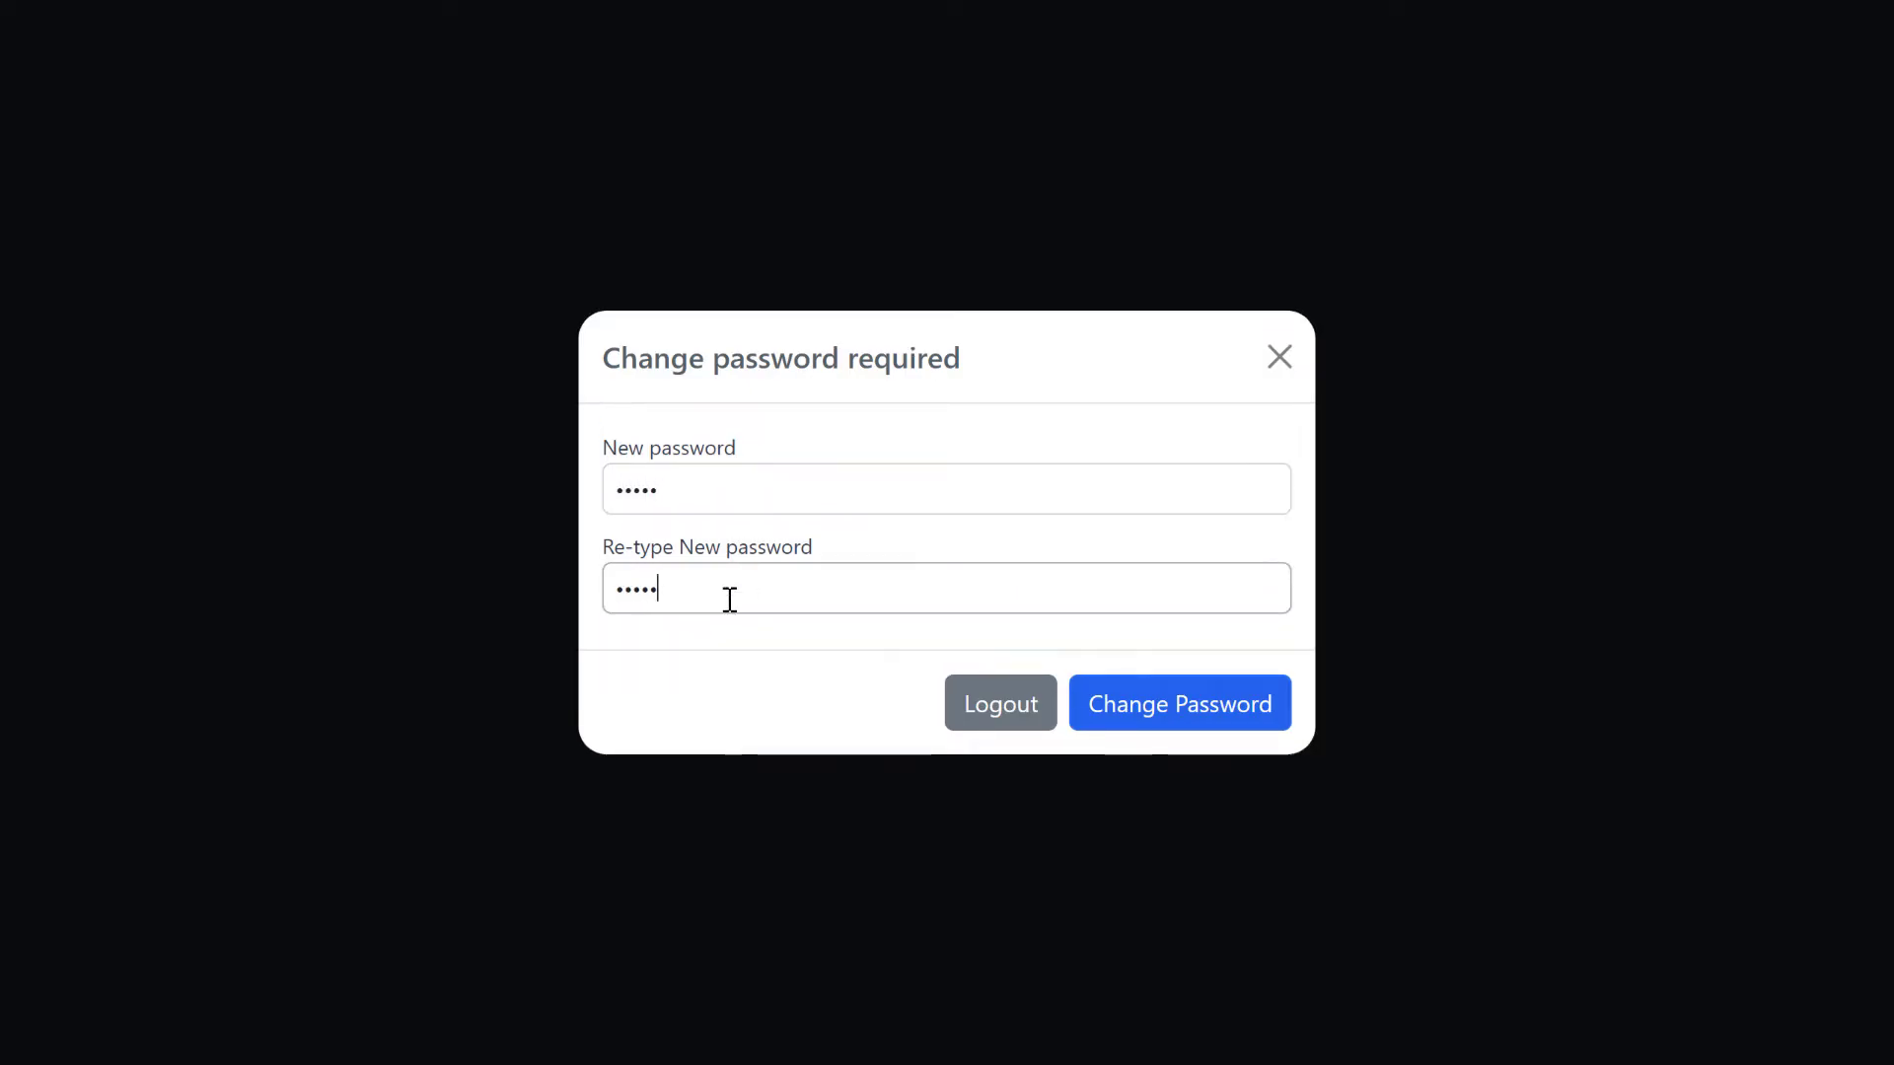
pyautogui.click(1244, 724)
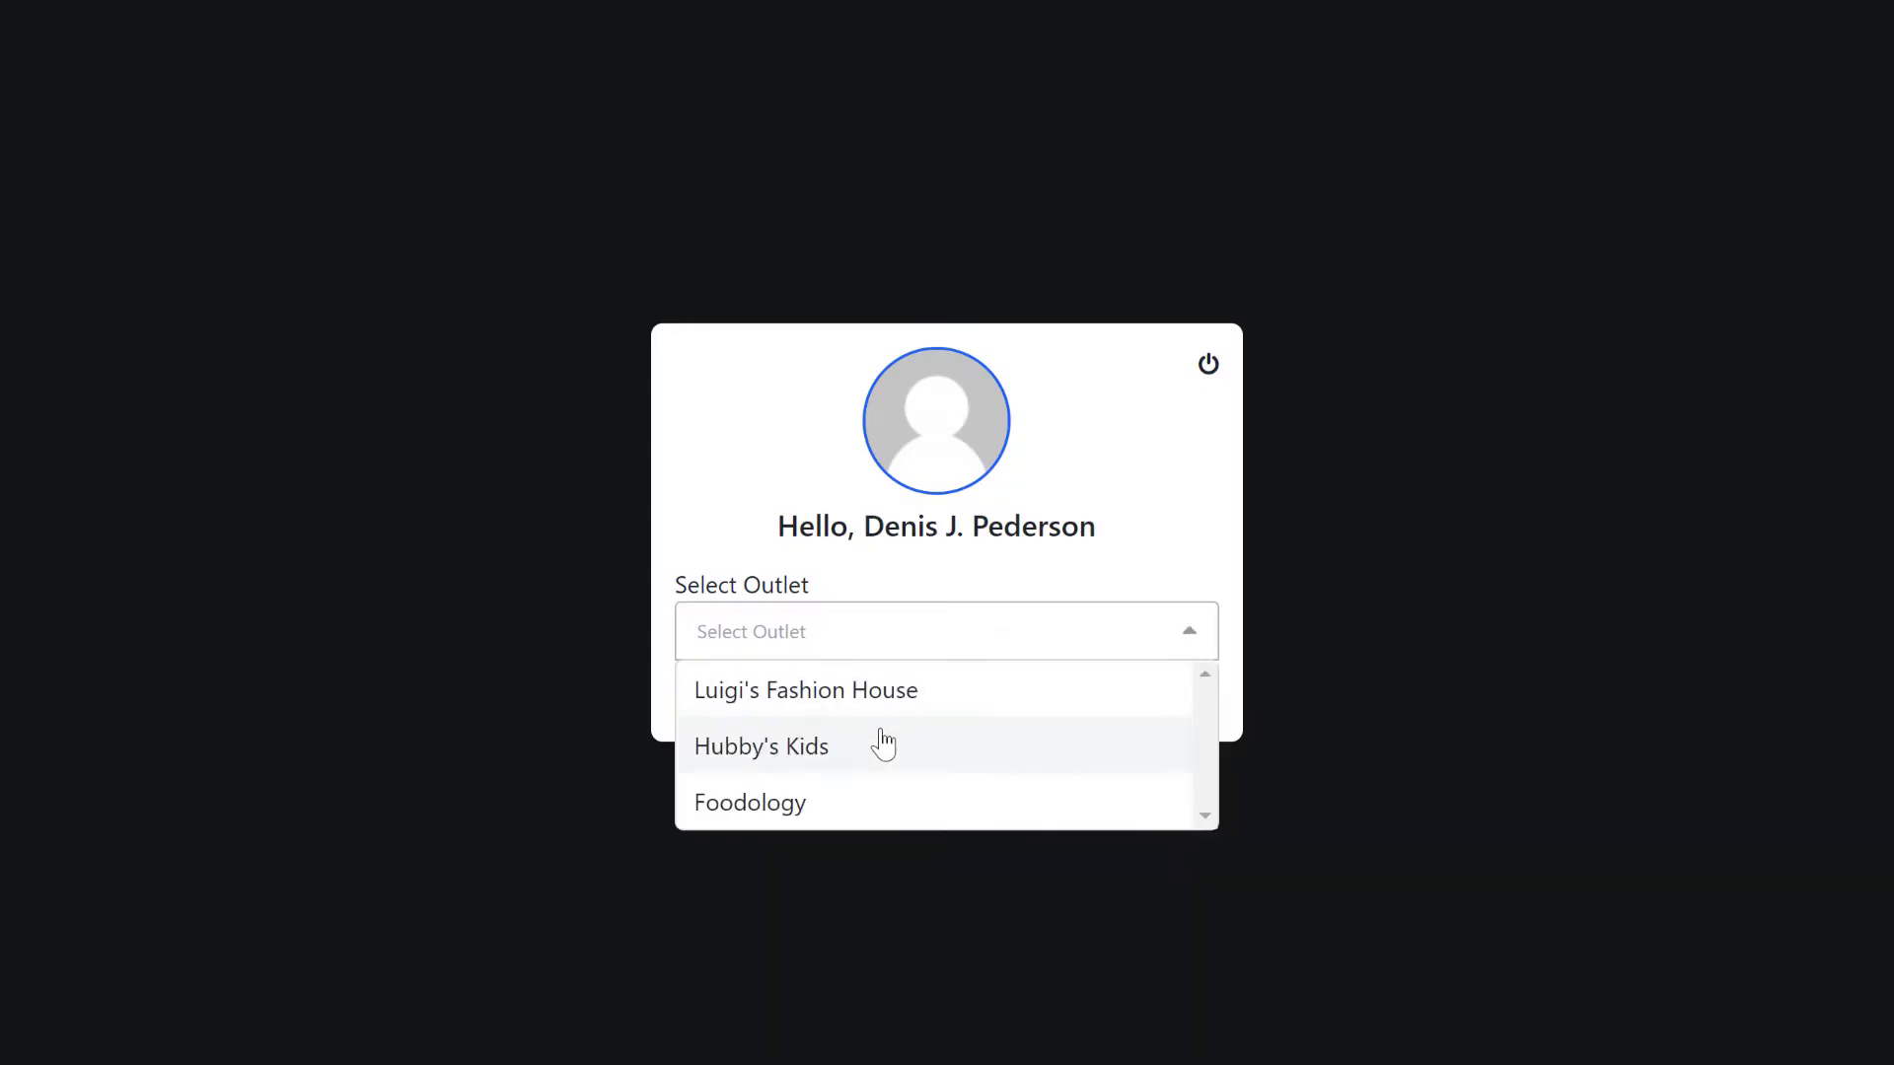
# - Choose the Hubby's Kids outlet with the T-Shirt counter and submit
pyautogui.click(828, 745)
pyautogui.click(729, 800)
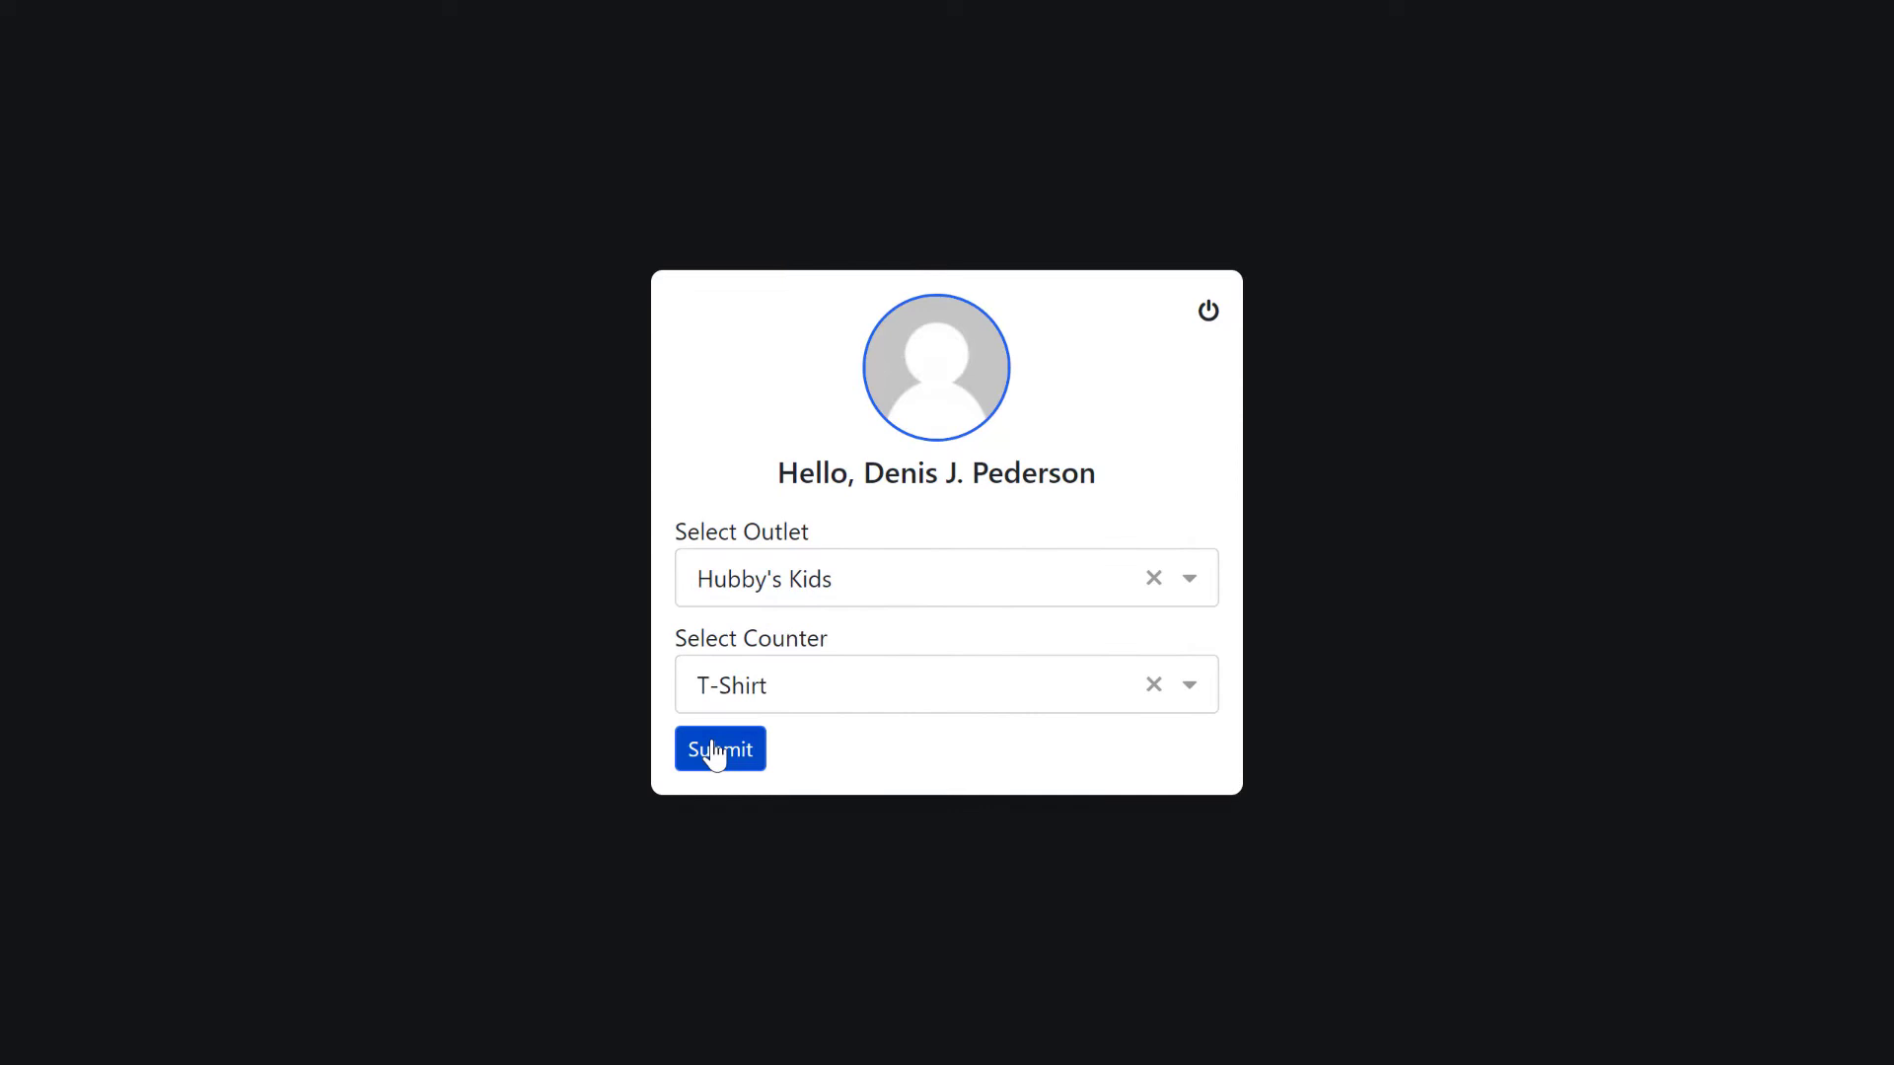
pyautogui.click(719, 752)
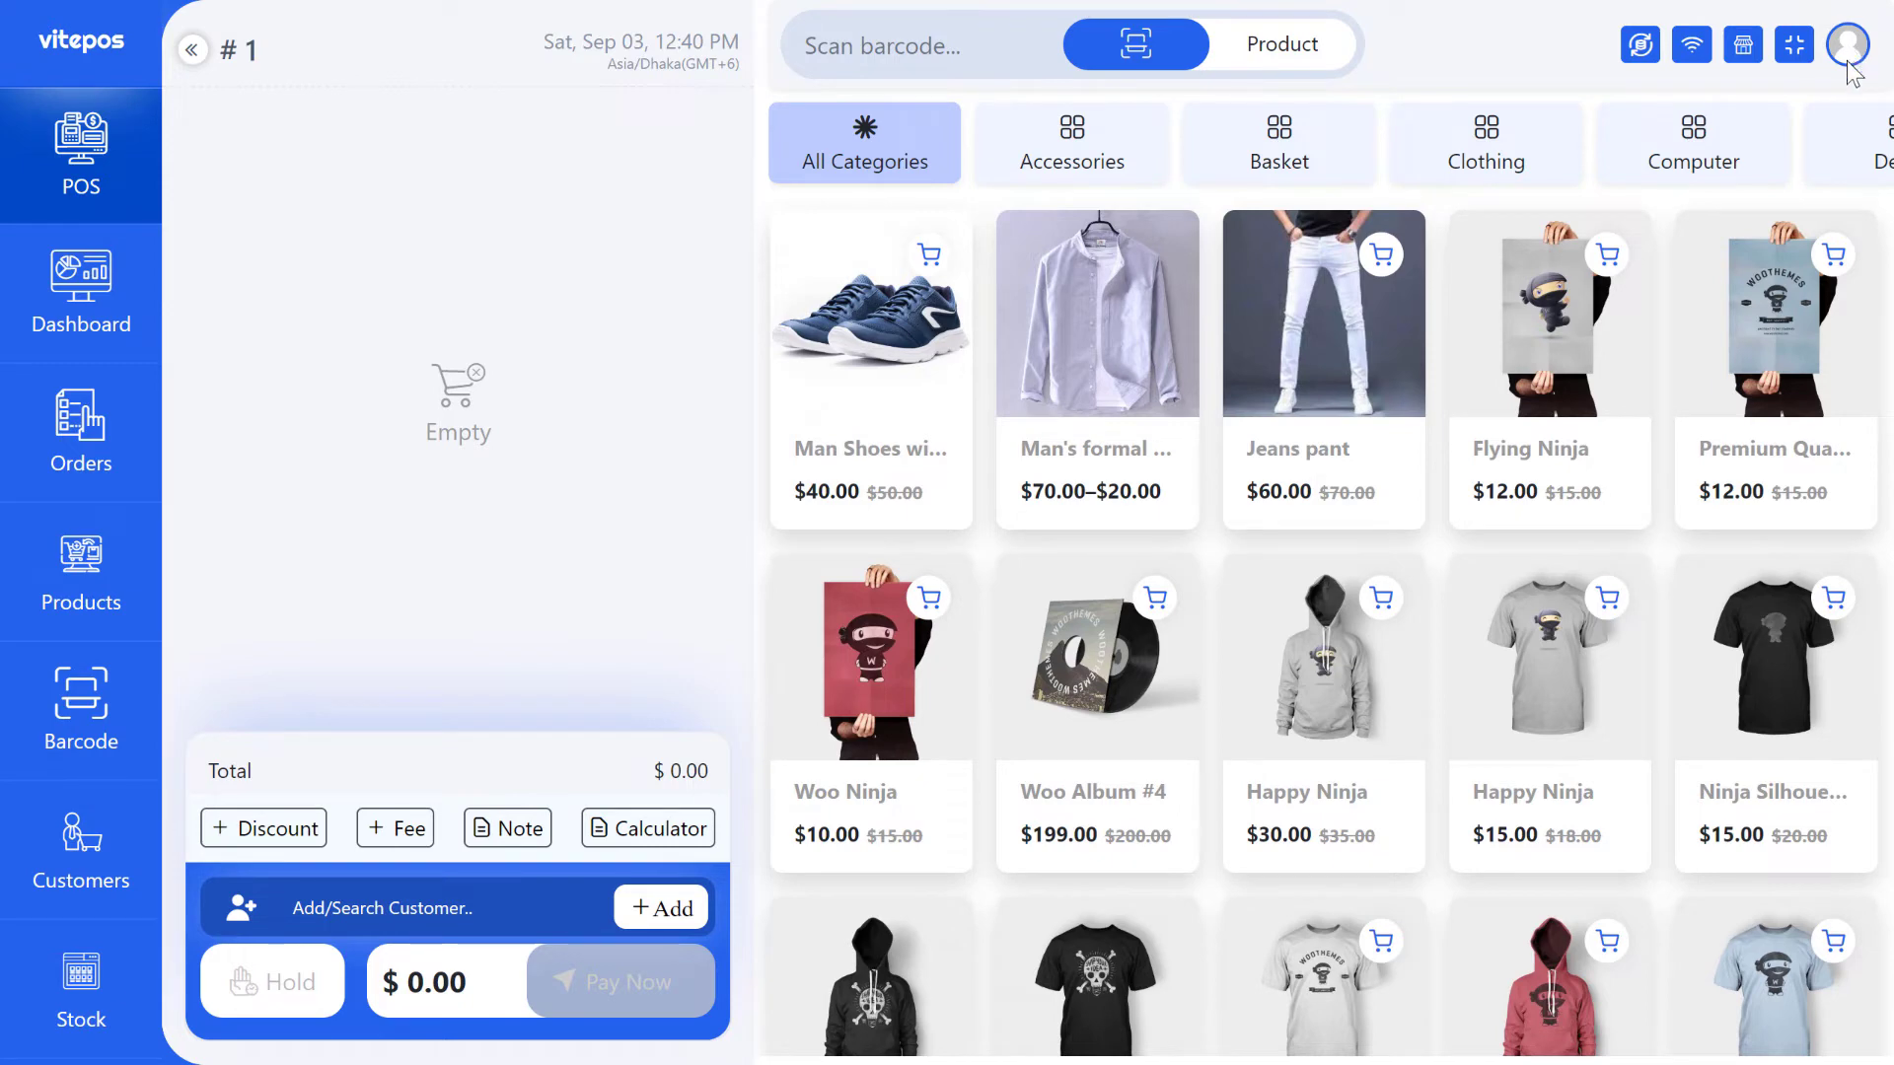
# - Review the signed-in outlet manager's profile page, then return to the User list
pyautogui.click(1845, 65)
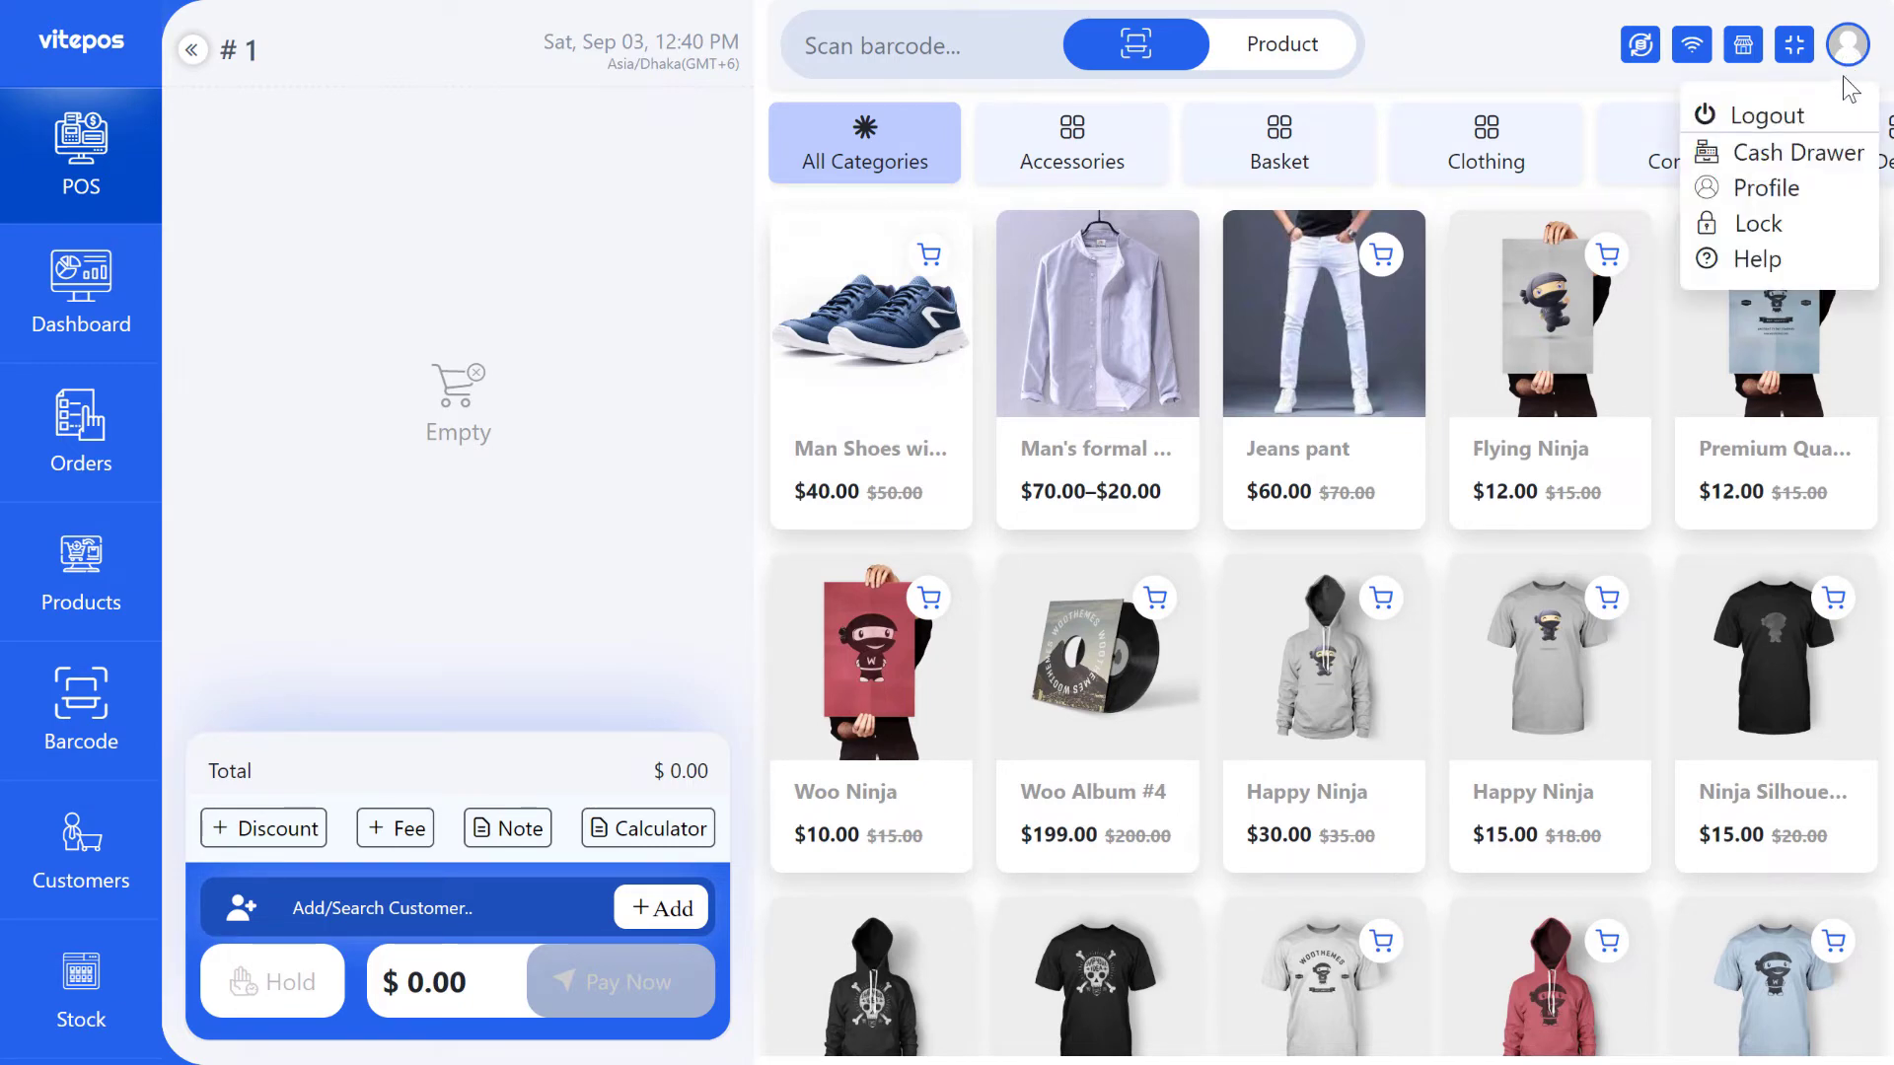
pyautogui.click(1766, 188)
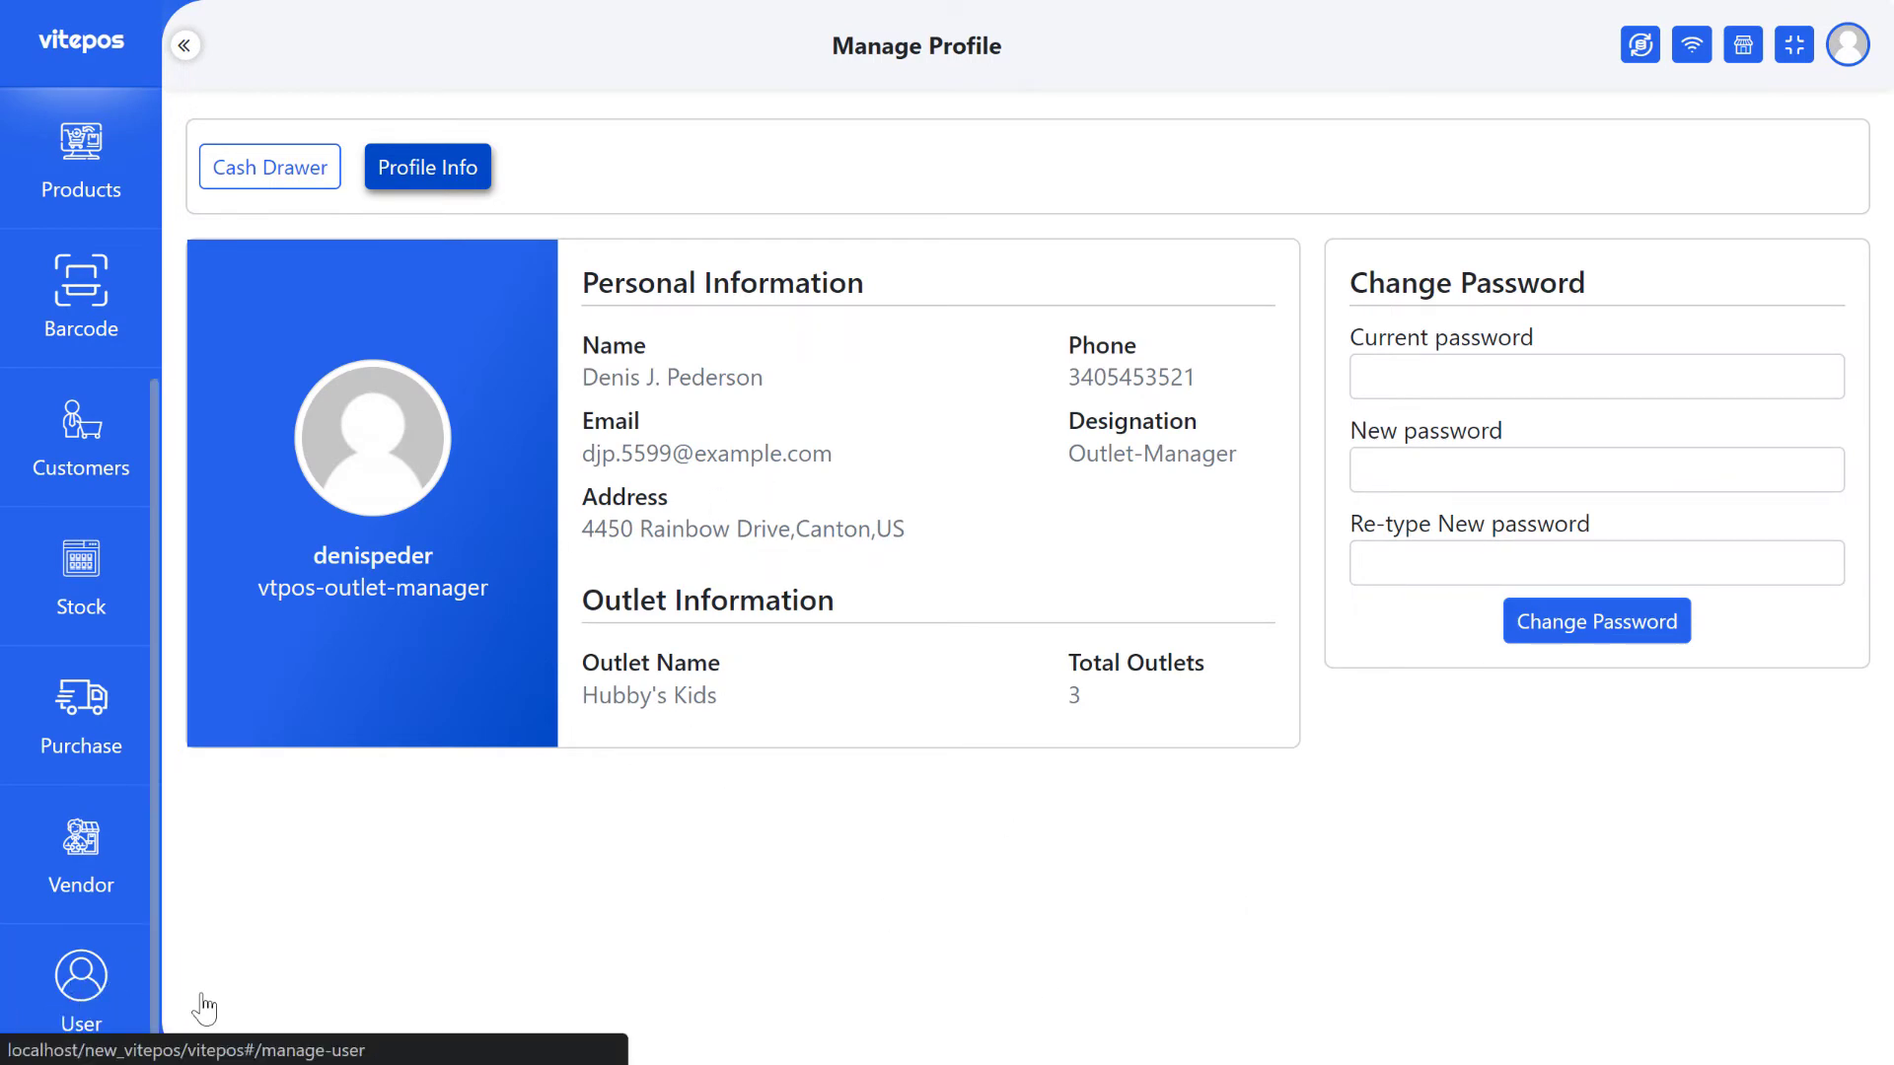
pyautogui.click(83, 986)
pyautogui.moveTo(243, 557); pyautogui.dragTo(390, 559)
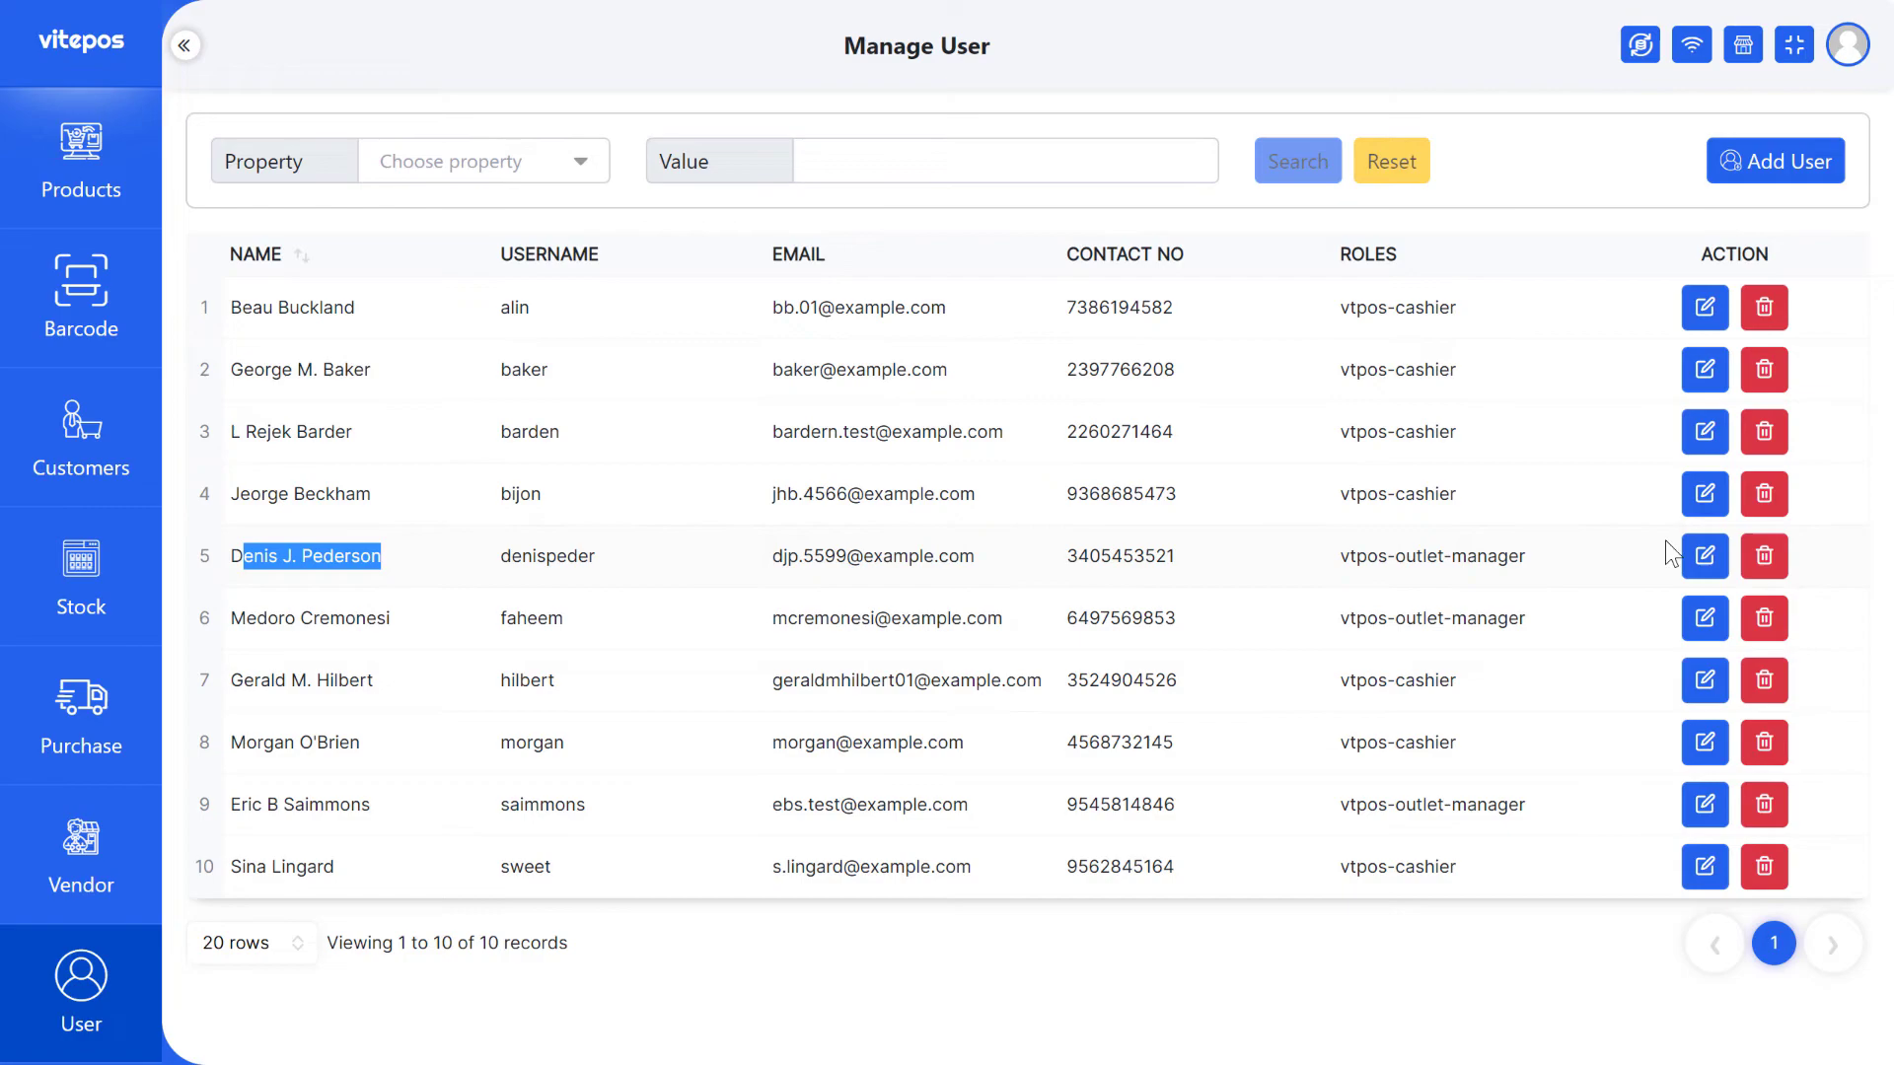
# - Re-save row 5's user details through Edit and Update, closing the confirmation
pyautogui.click(1705, 558)
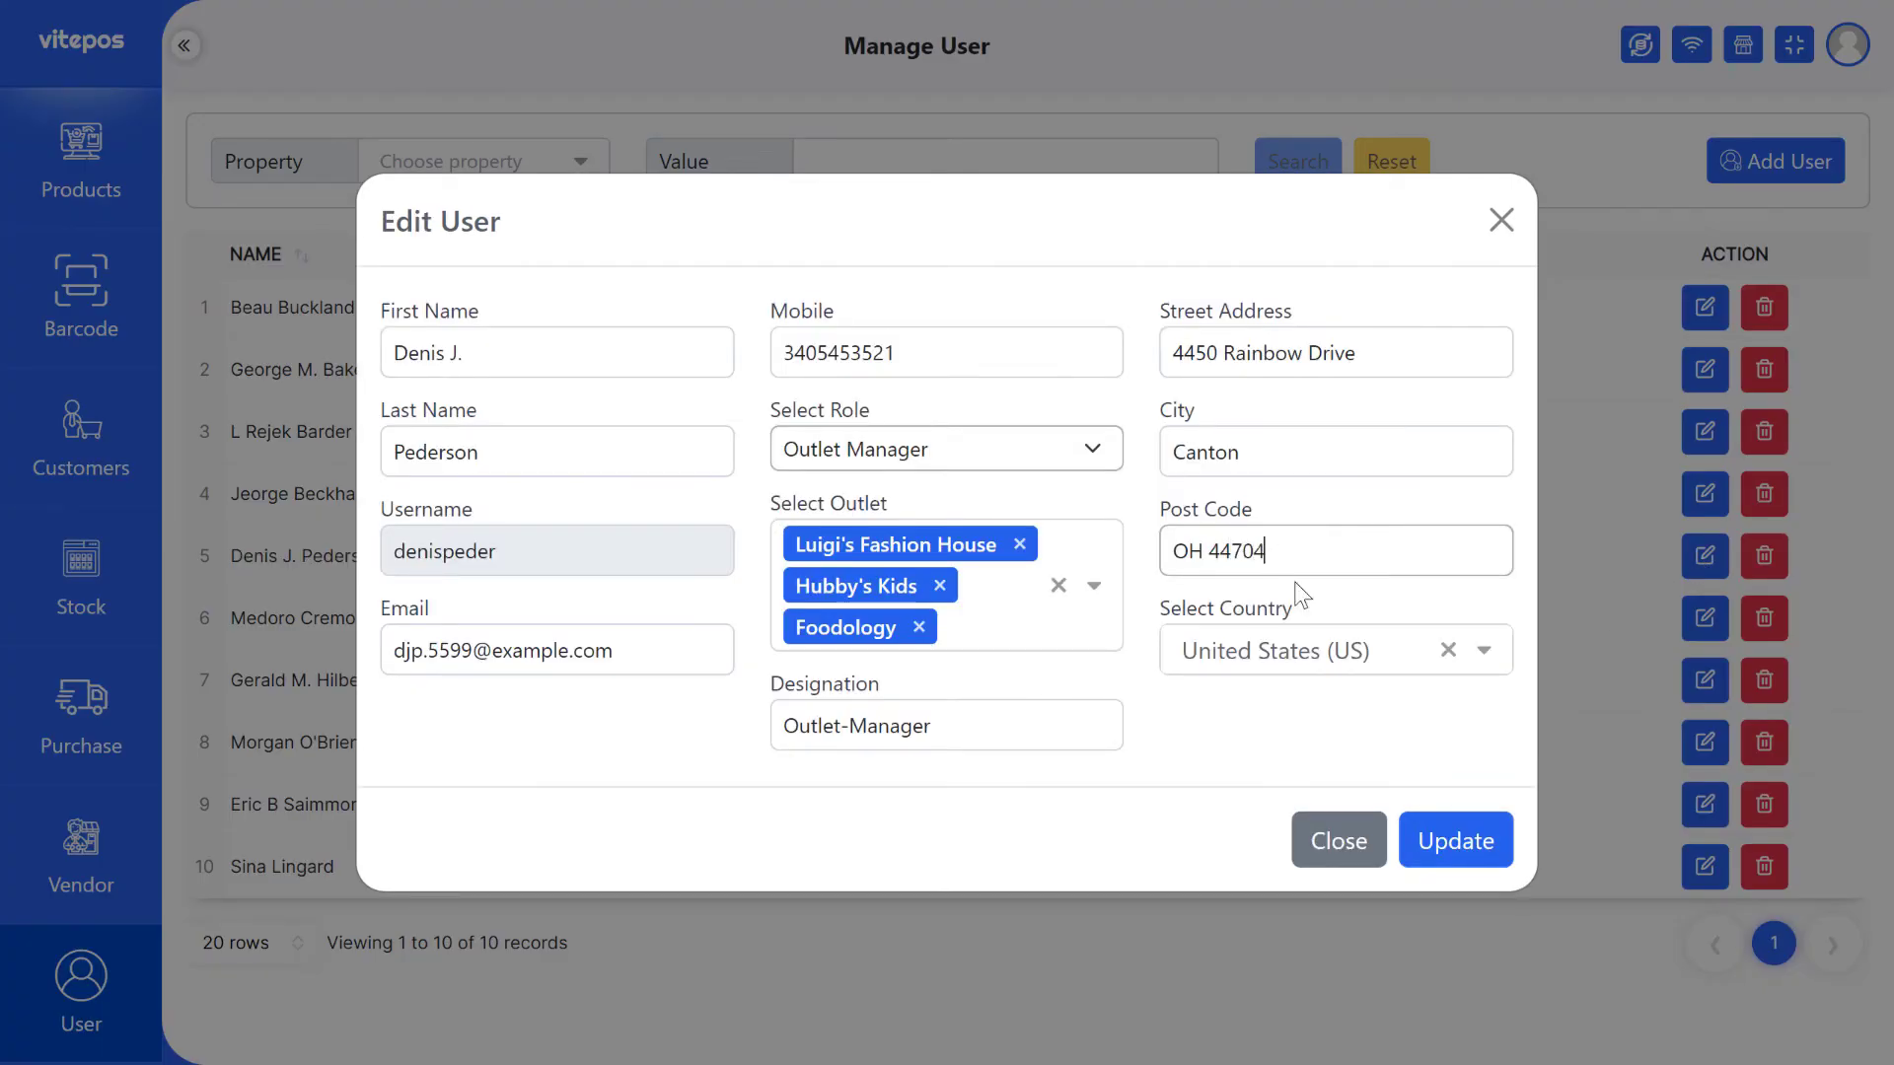
pyautogui.click(1452, 842)
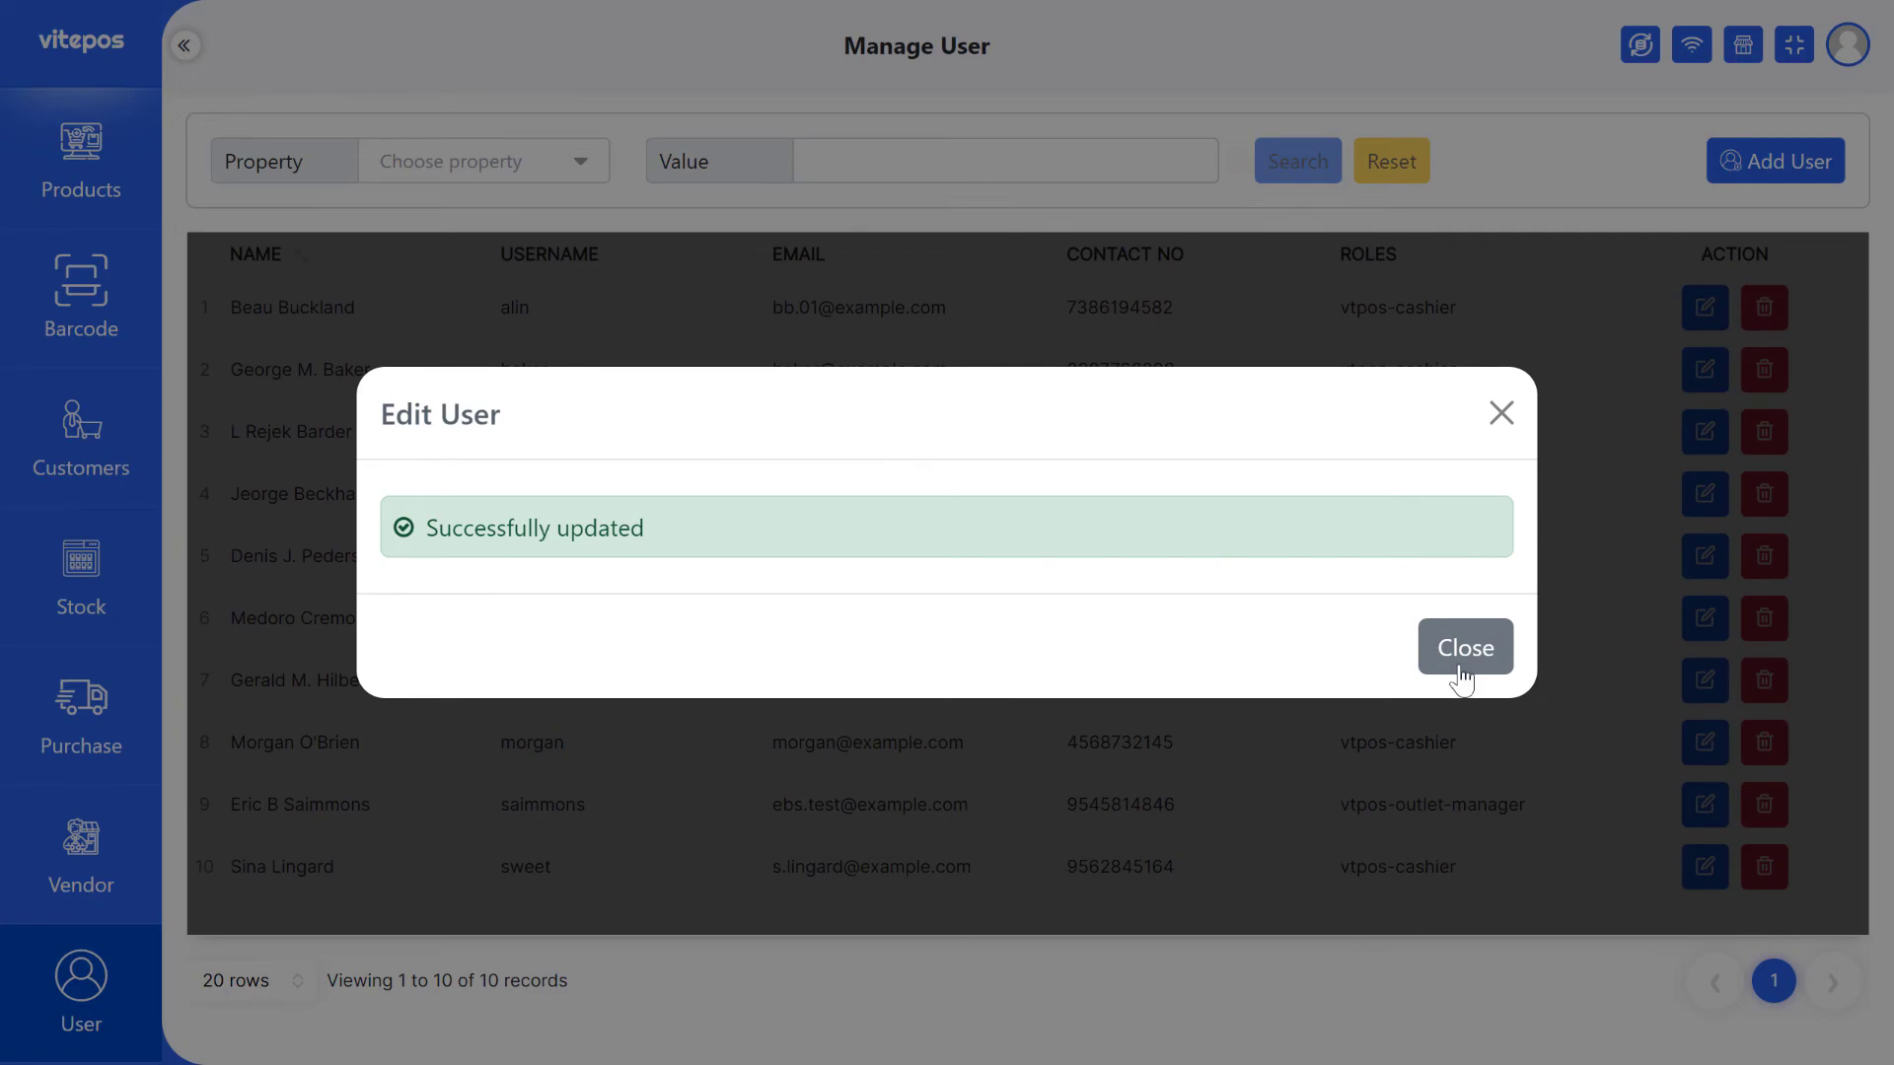
pyautogui.click(1459, 663)
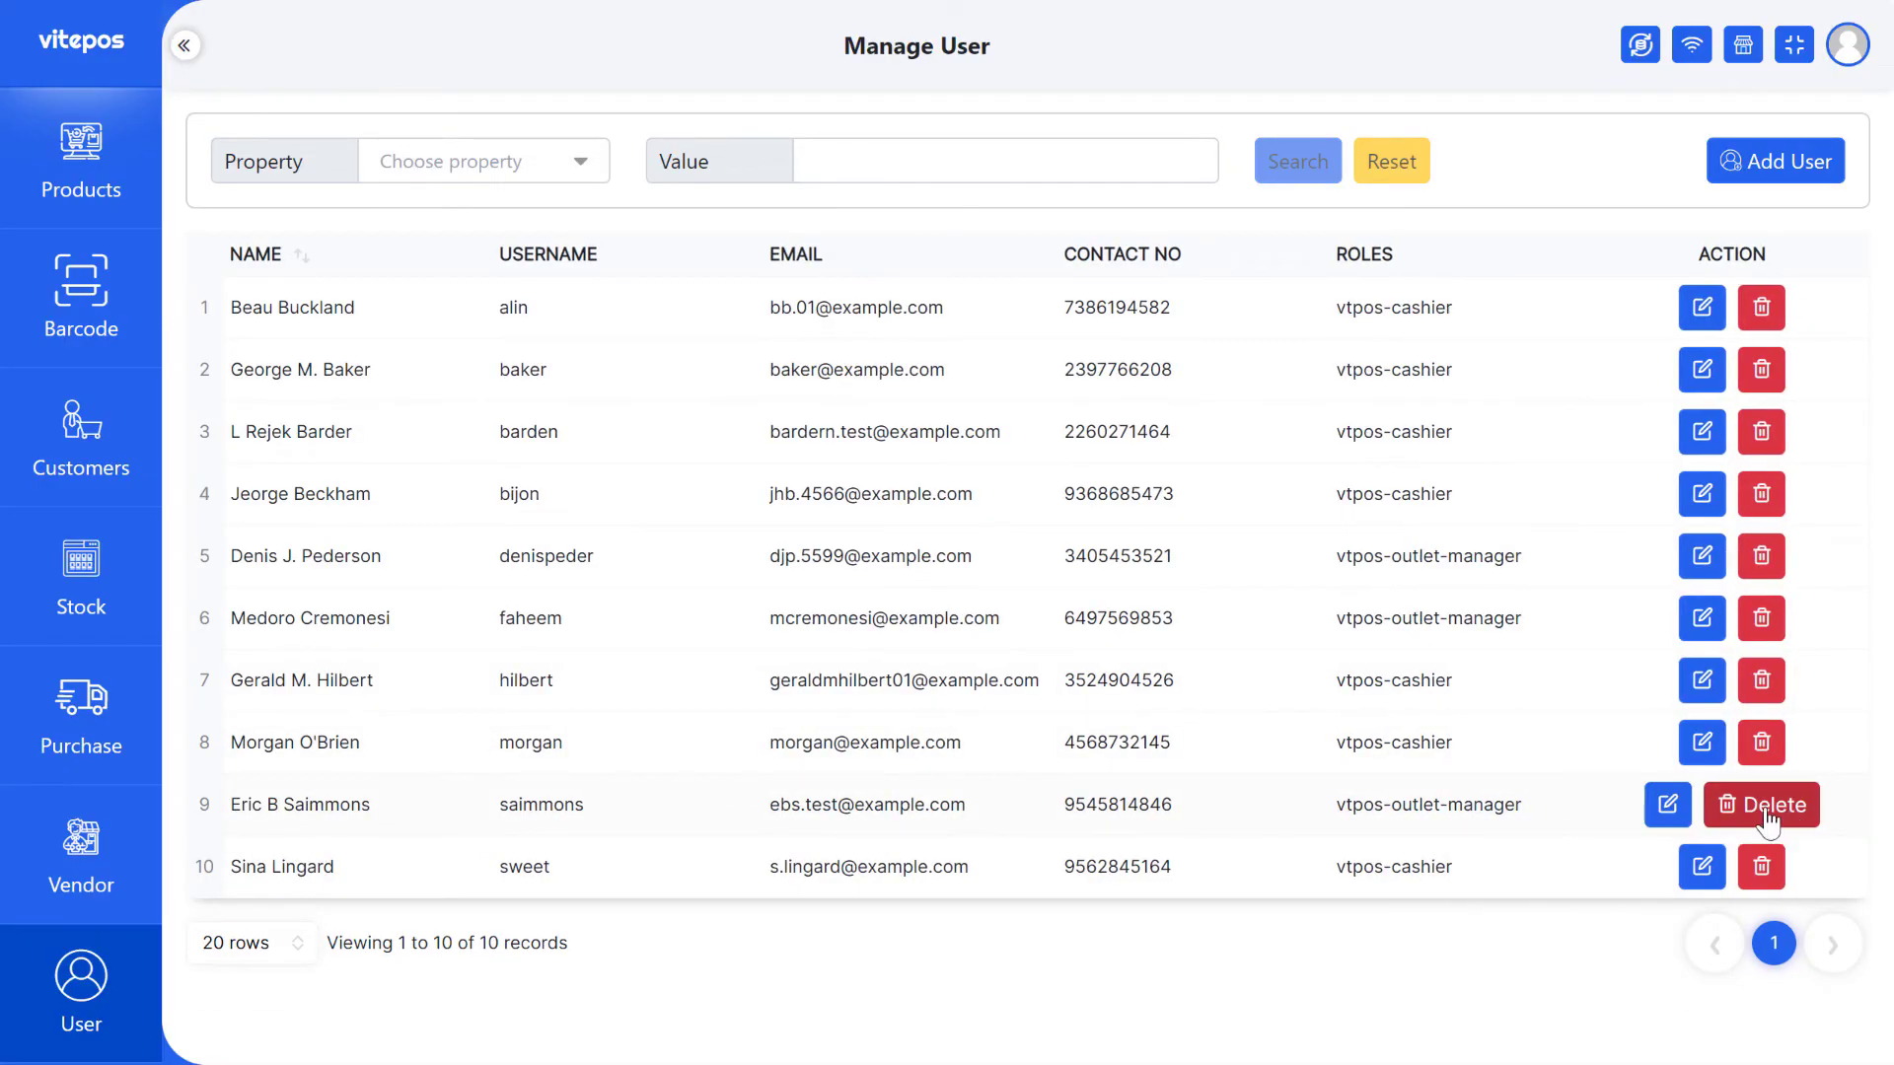
# - Delete the outlet-manager user in row 9 and acknowledge the deletion
pyautogui.click(1764, 804)
pyautogui.click(881, 686)
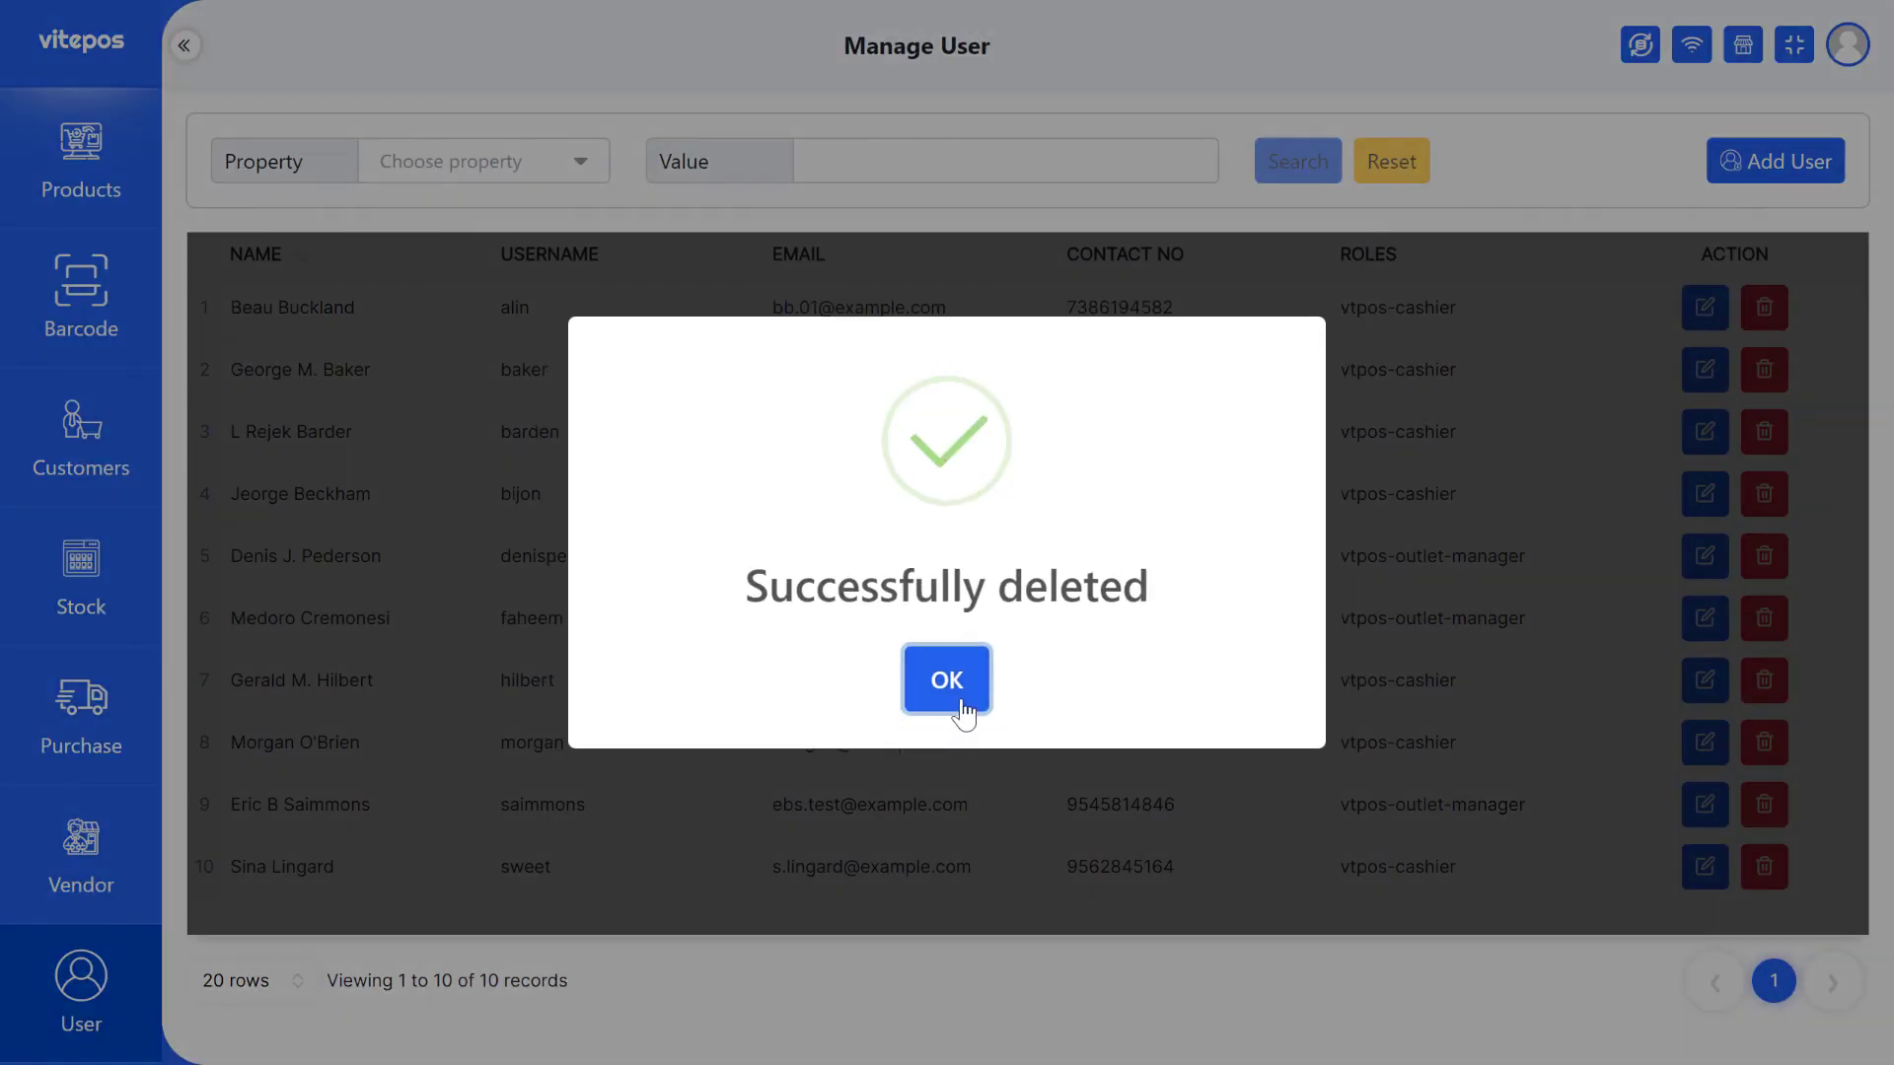
pyautogui.click(959, 705)
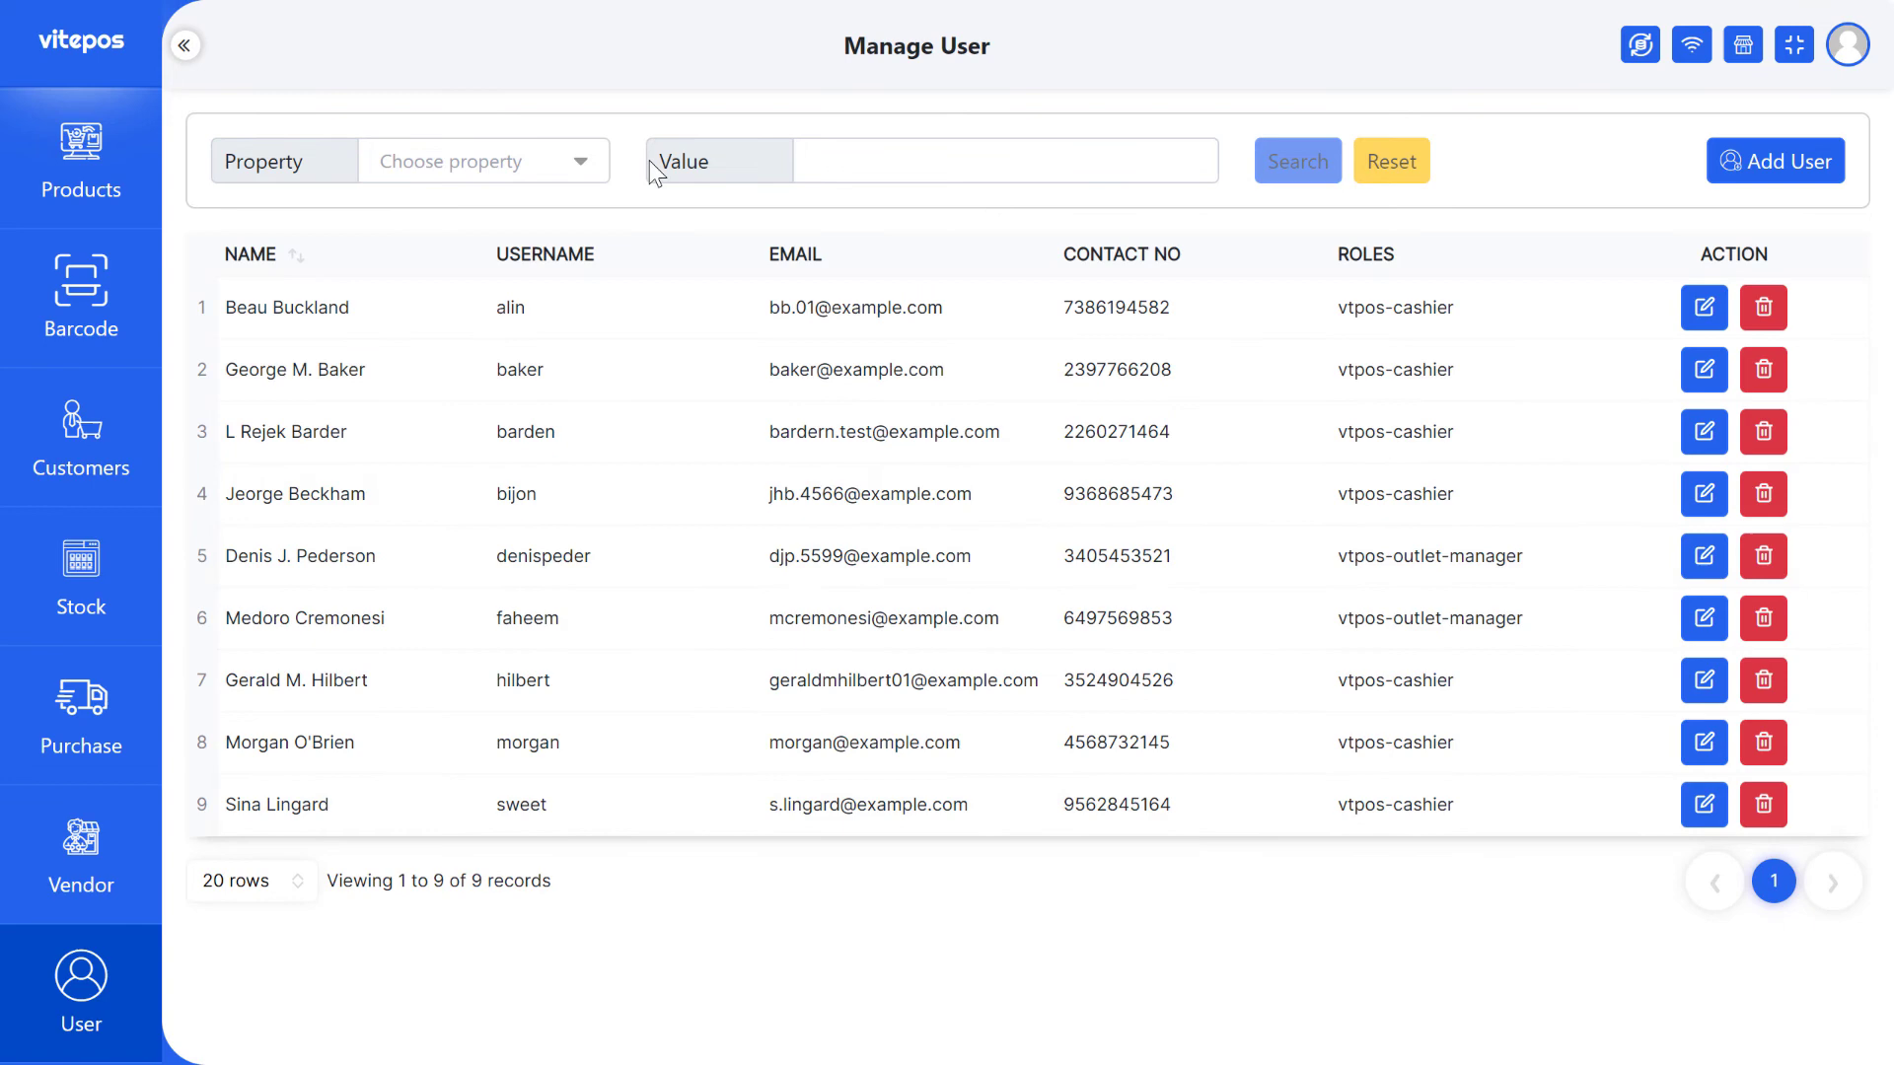
# - Search by First Name using row 4's first name, then reset the filter
pyautogui.click(483, 161)
pyautogui.click(464, 211)
pyautogui.doubleClick(255, 494)
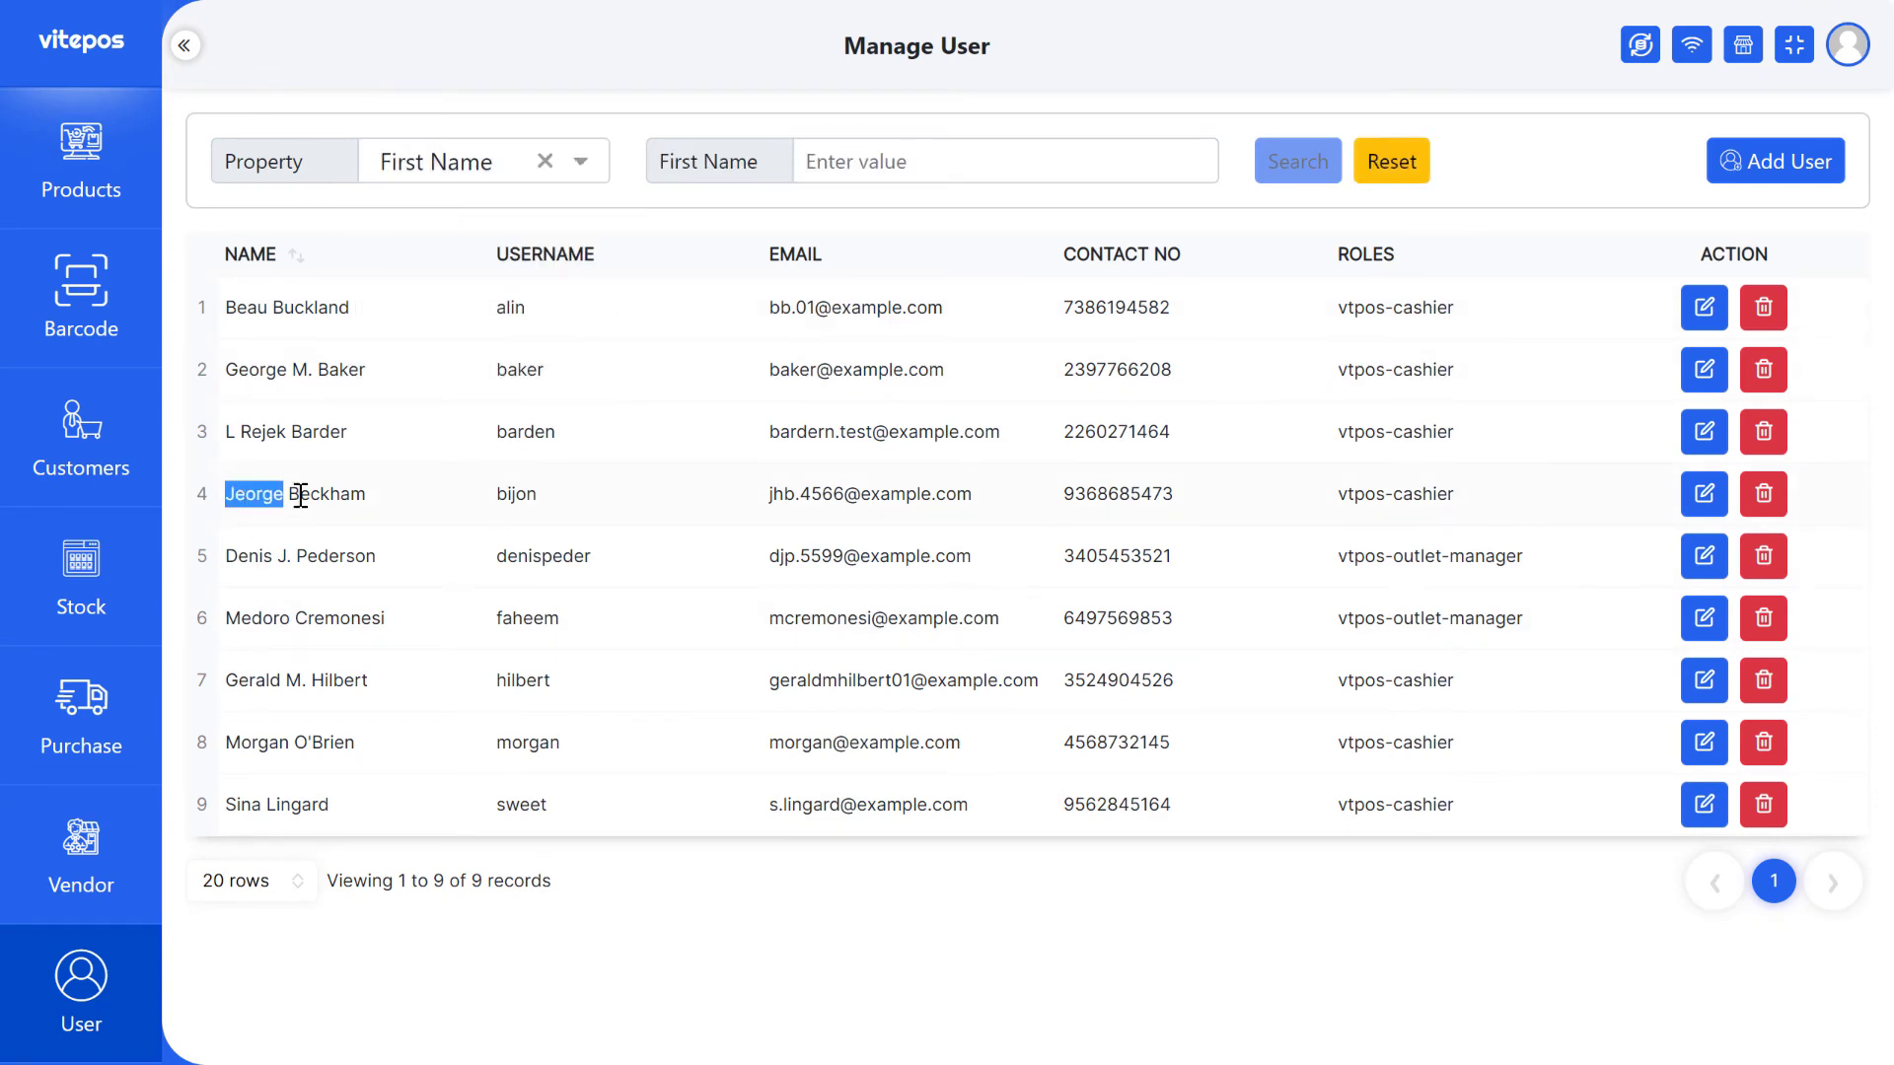
pyautogui.moveTo(255, 494); pyautogui.dragTo(888, 160)
pyautogui.click(1298, 161)
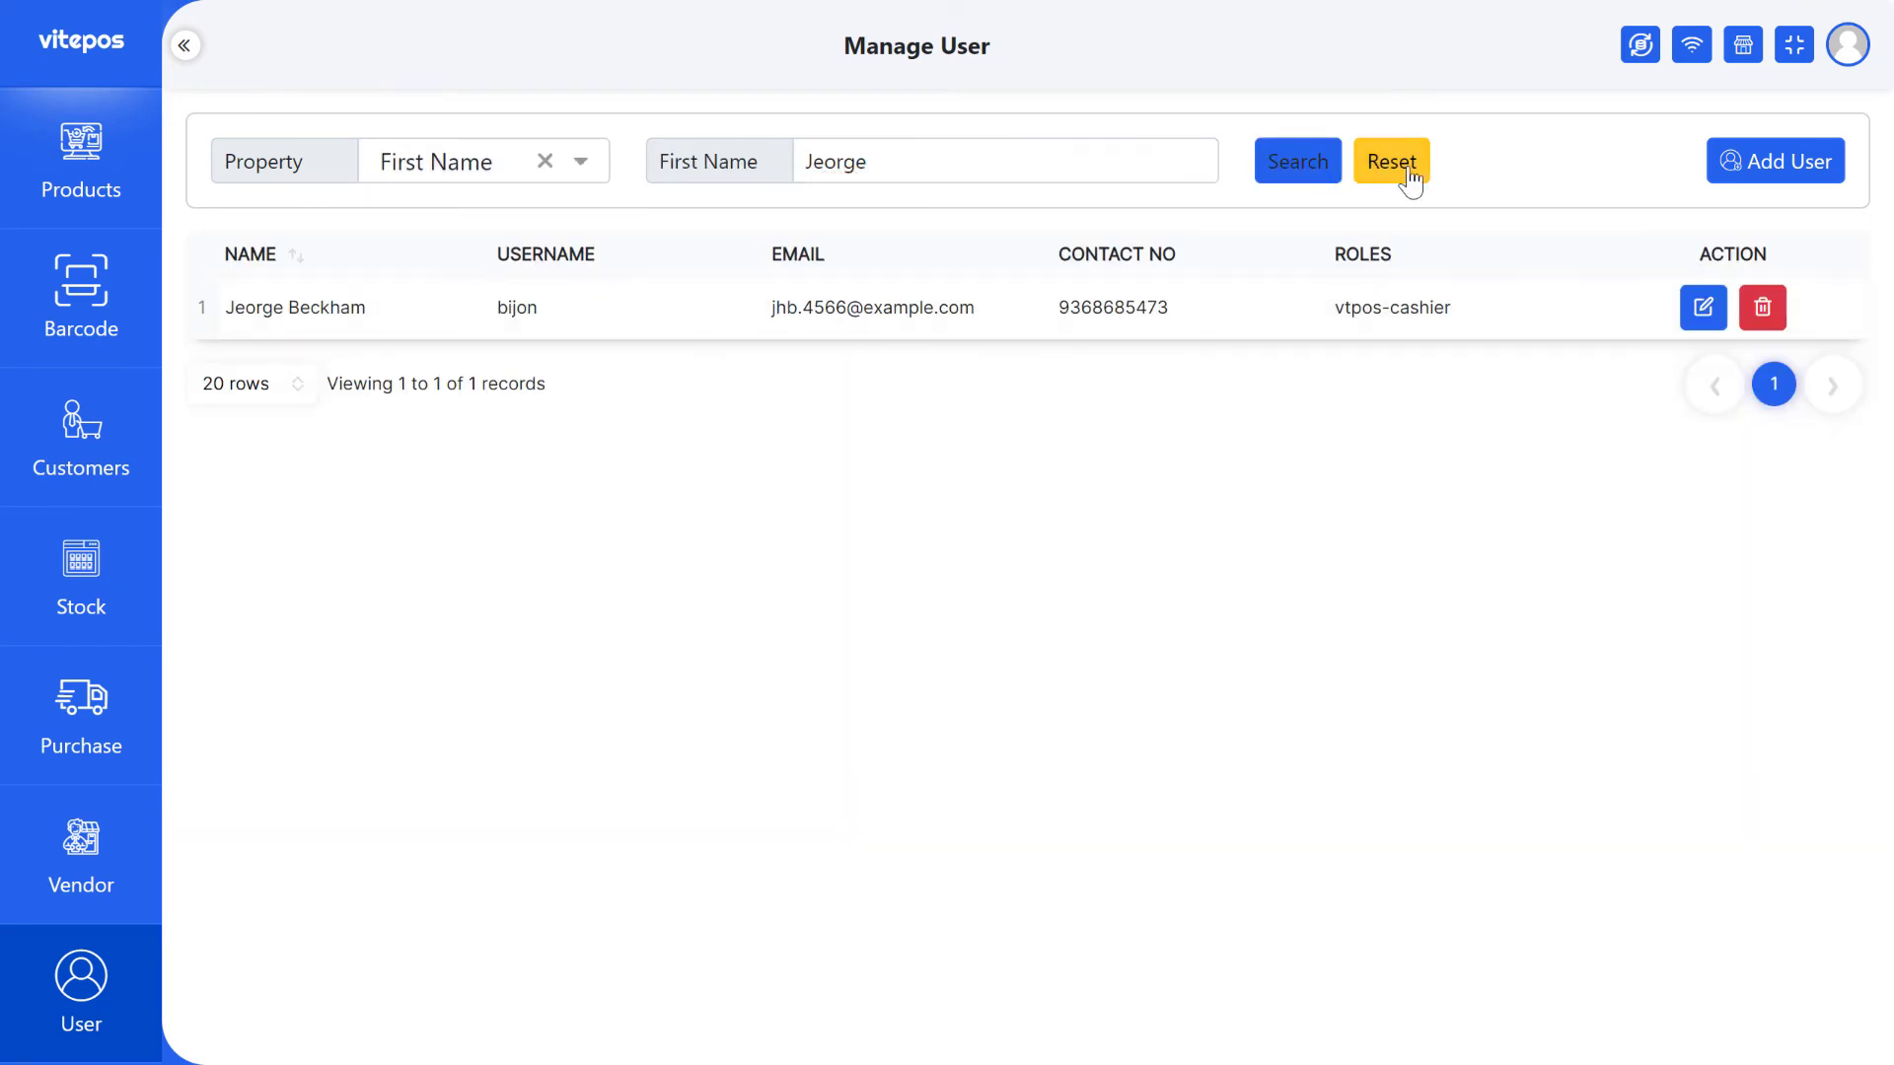
pyautogui.click(1408, 169)
# - Search by Last Name using row 7's last name, then clear the filter
pyautogui.click(494, 161)
pyautogui.click(422, 267)
pyautogui.doubleClick(332, 680)
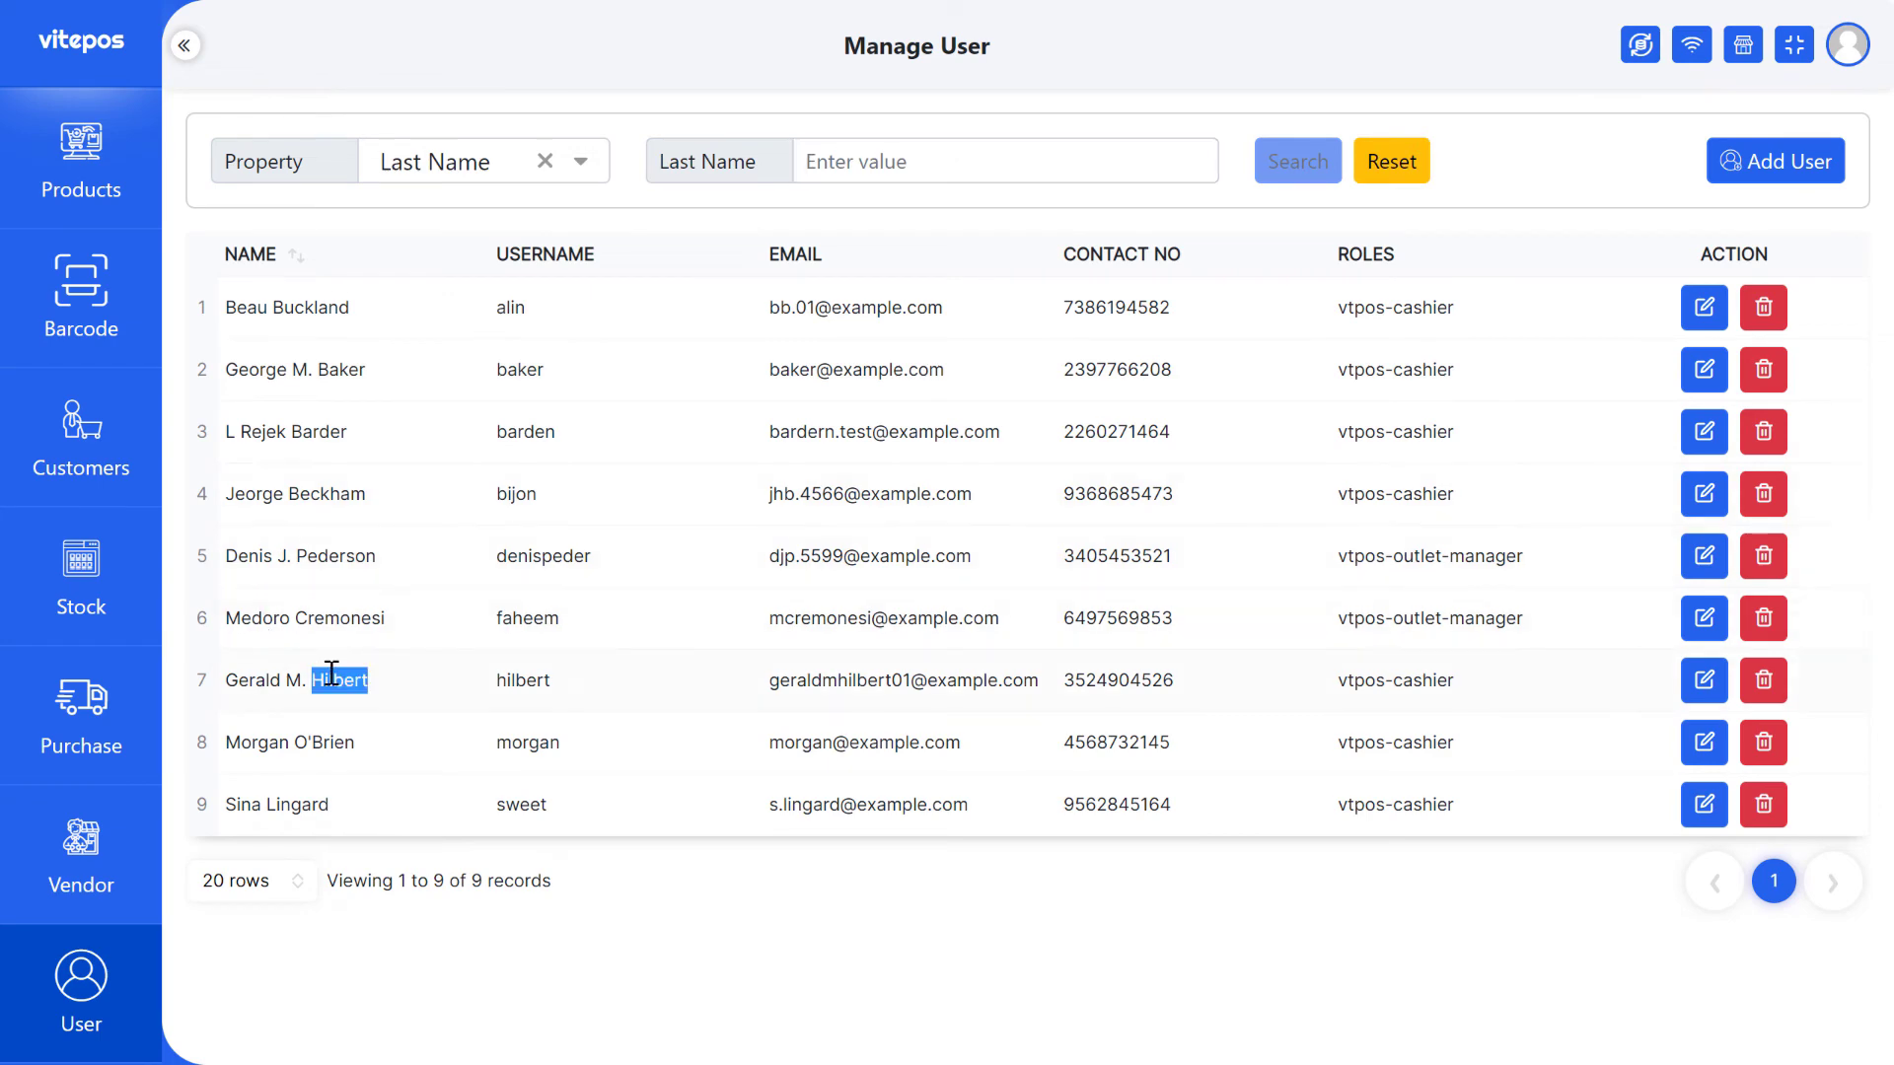
pyautogui.moveTo(880, 221); pyautogui.dragTo(955, 165)
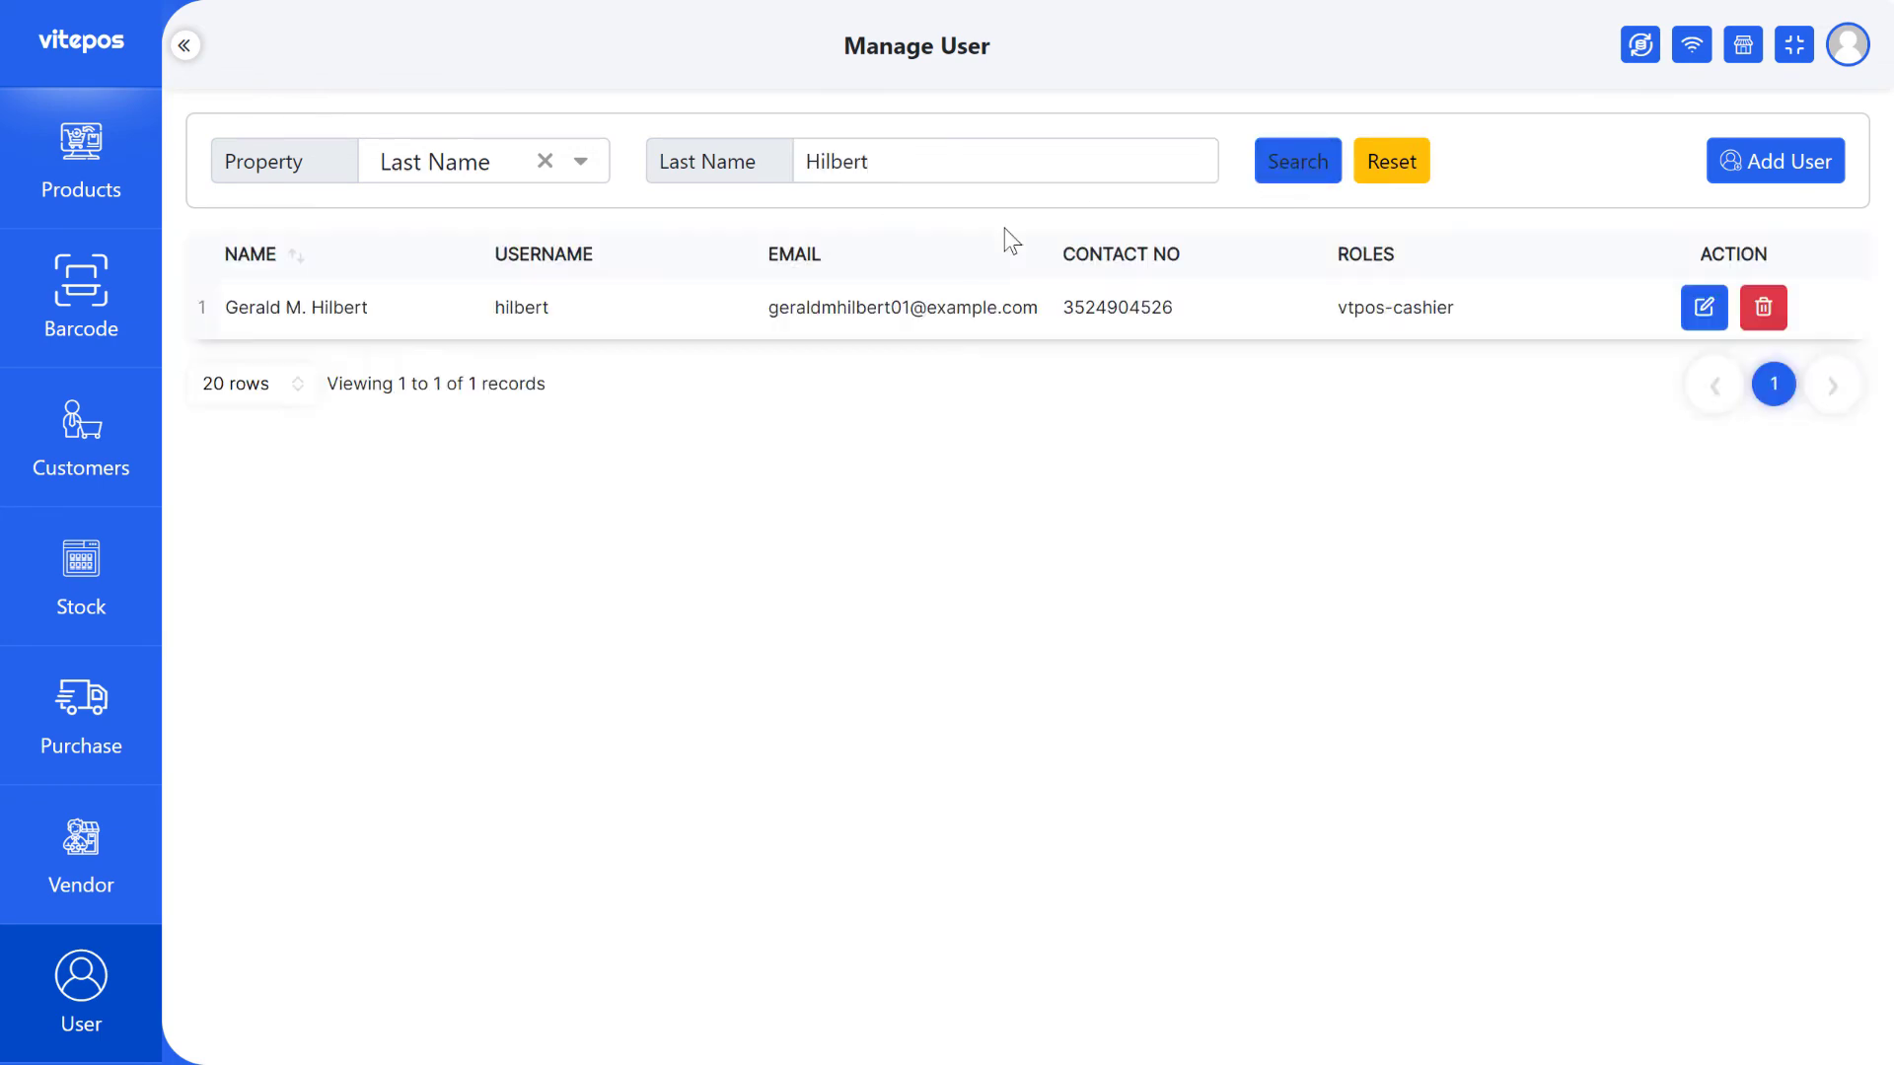
pyautogui.tripleClick(321, 307)
pyautogui.click(545, 161)
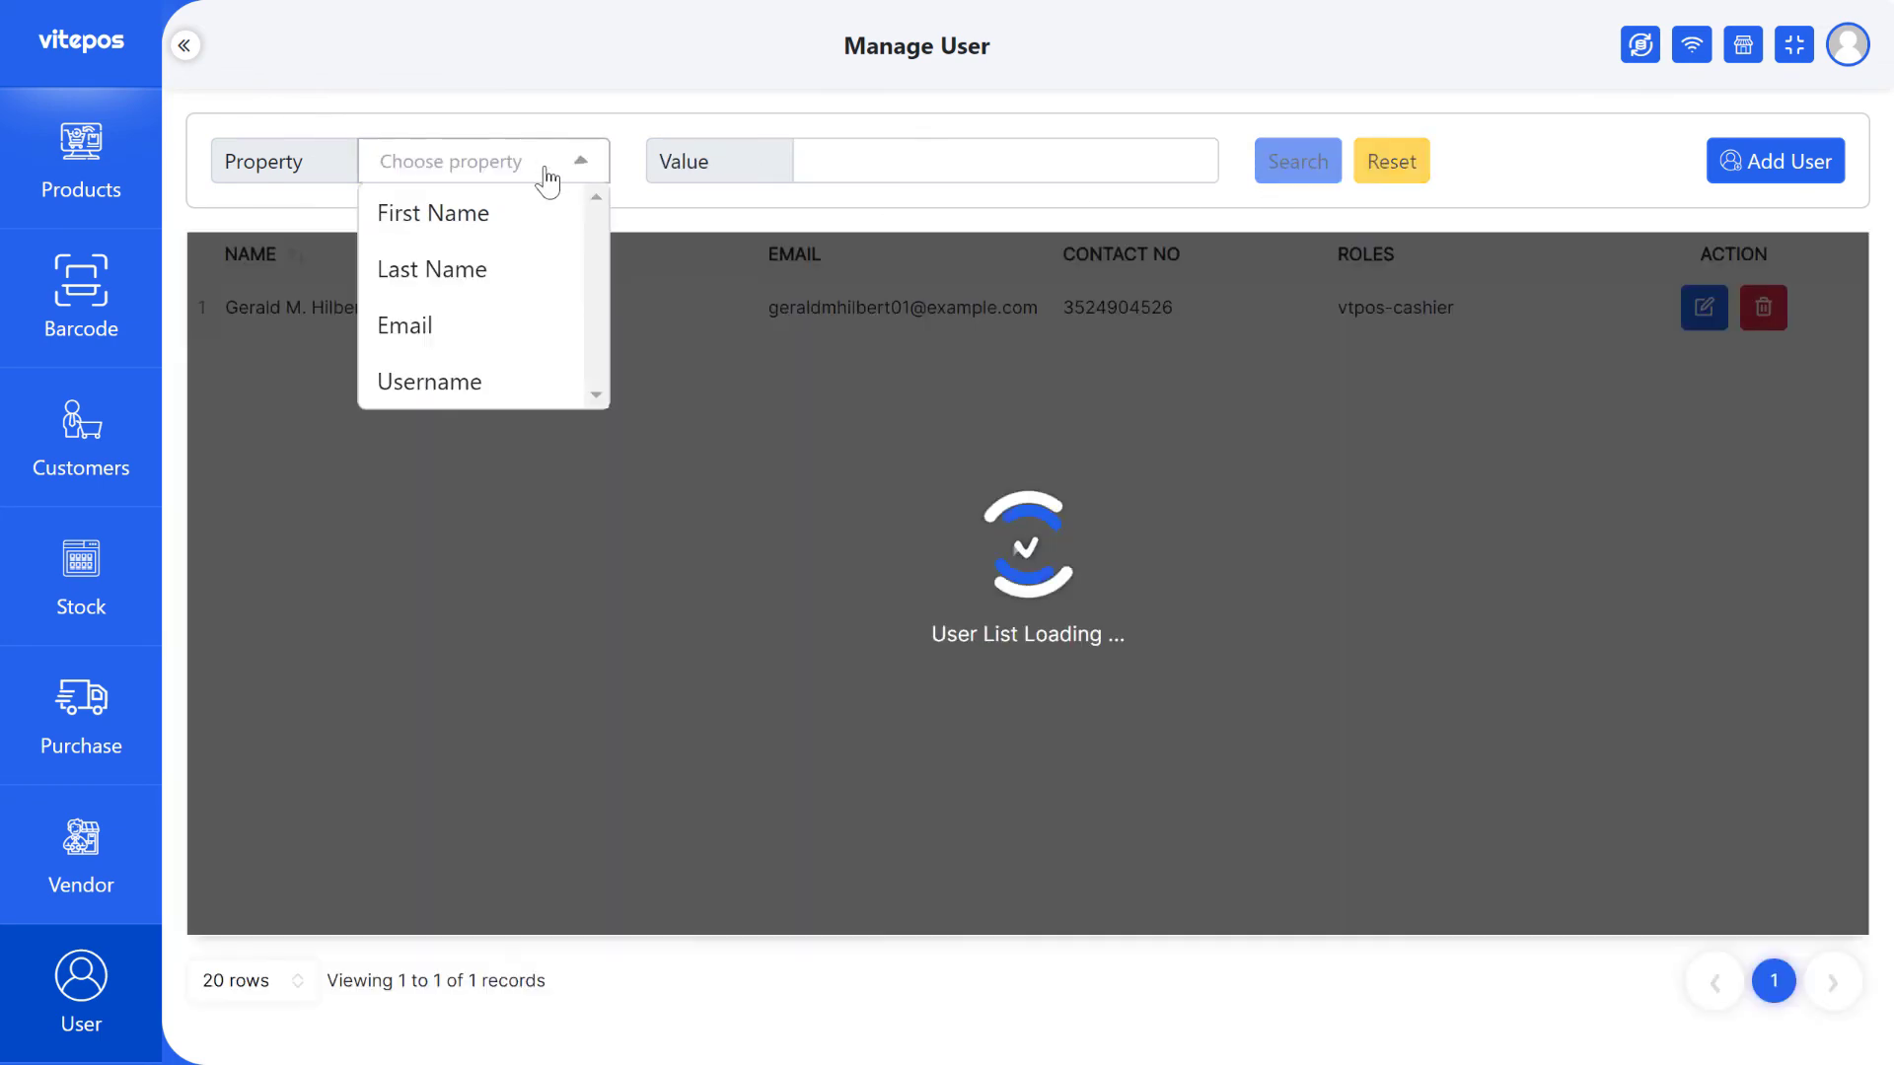
# - Search by Email using row 8's email address, then clear the filter
pyautogui.click(477, 113)
pyautogui.click(482, 161)
pyautogui.click(463, 321)
pyautogui.tripleClick(838, 742)
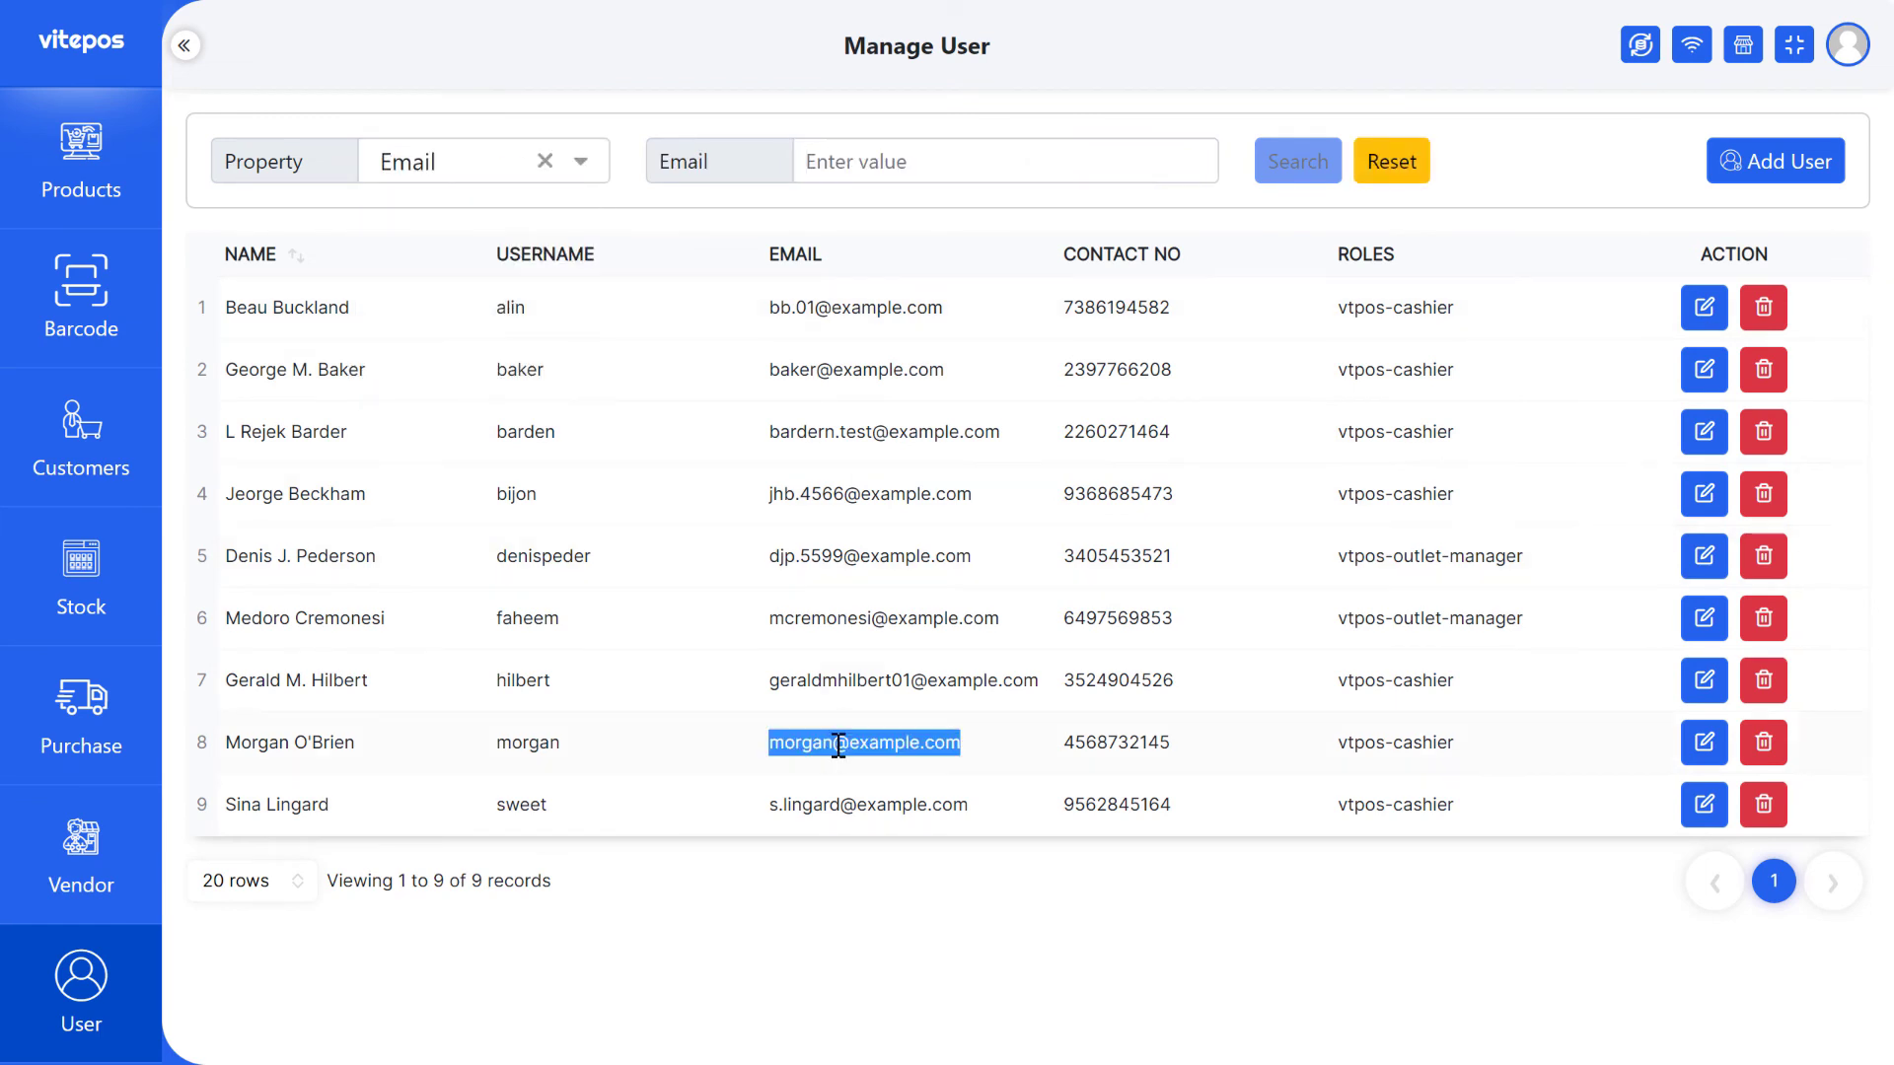
pyautogui.moveTo(952, 340); pyautogui.dragTo(955, 162)
pyautogui.click(1292, 162)
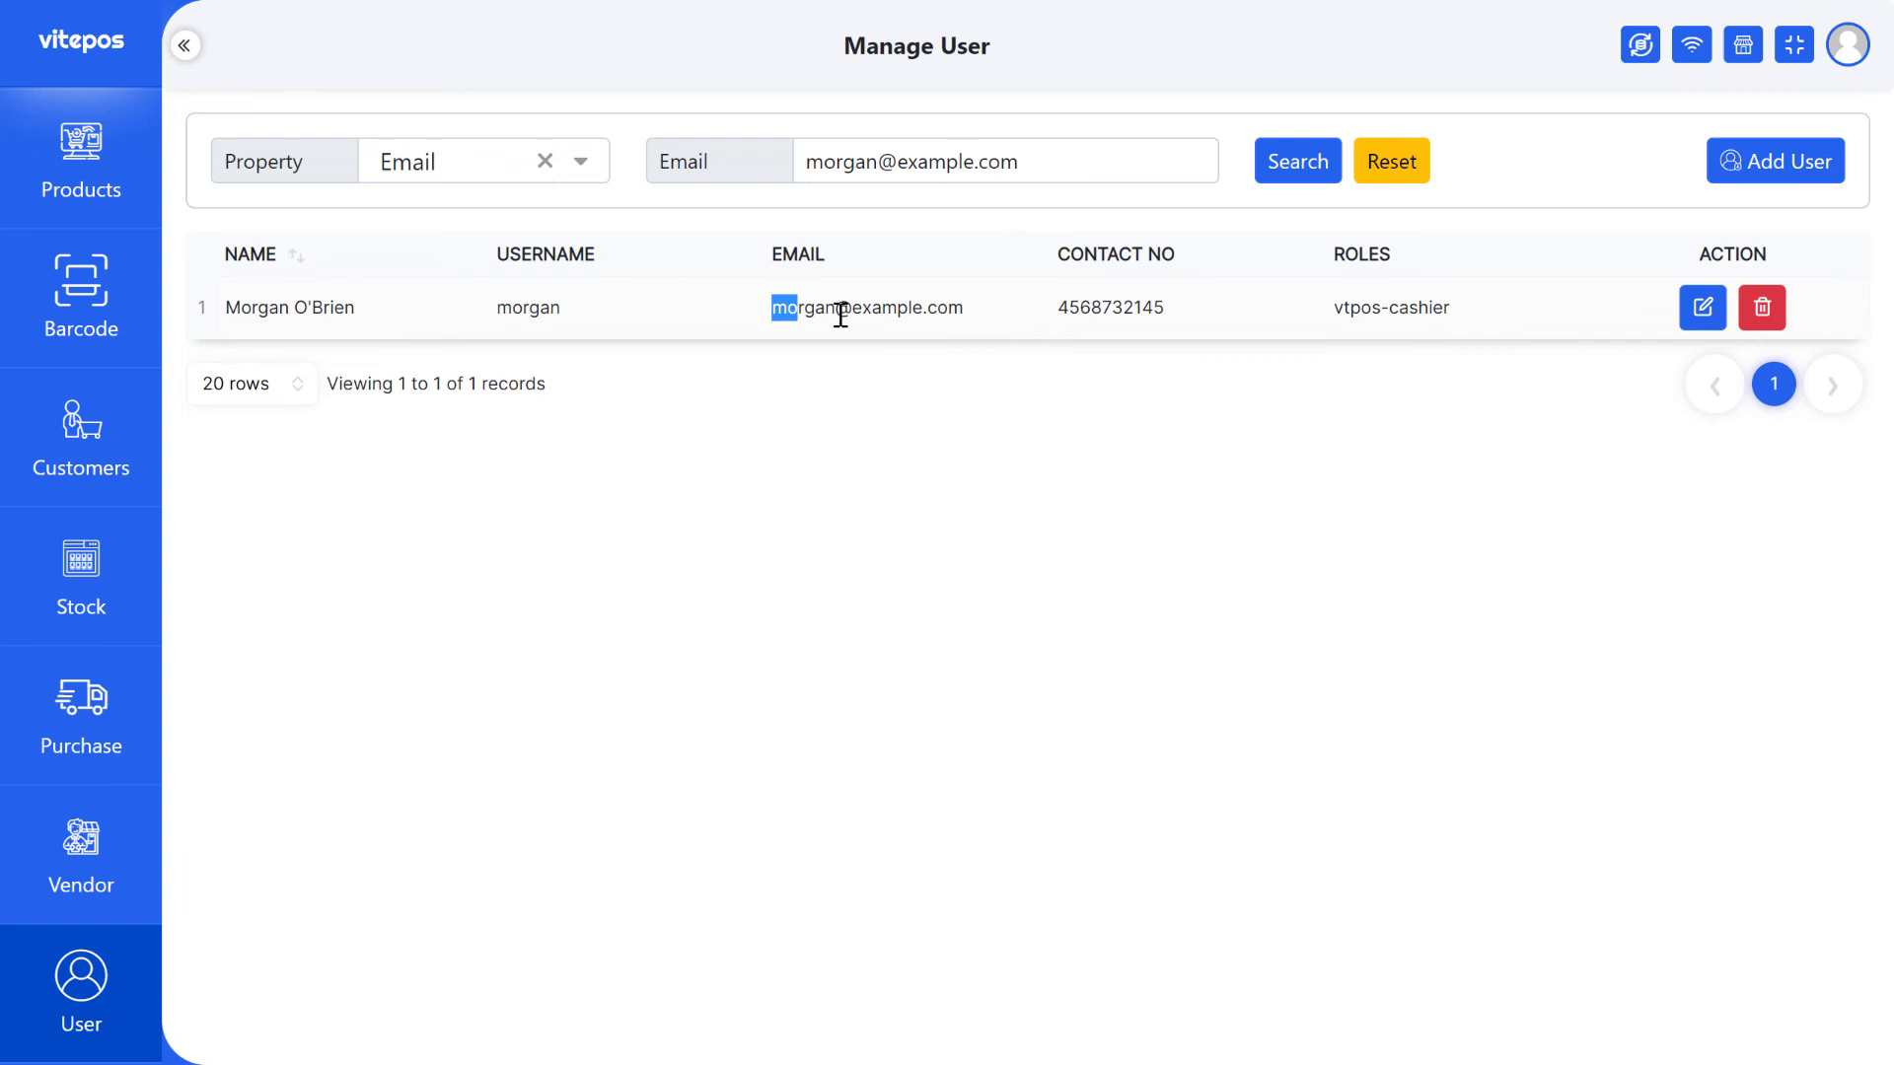
pyautogui.moveTo(840, 314); pyautogui.dragTo(1008, 316)
pyautogui.click(1394, 163)
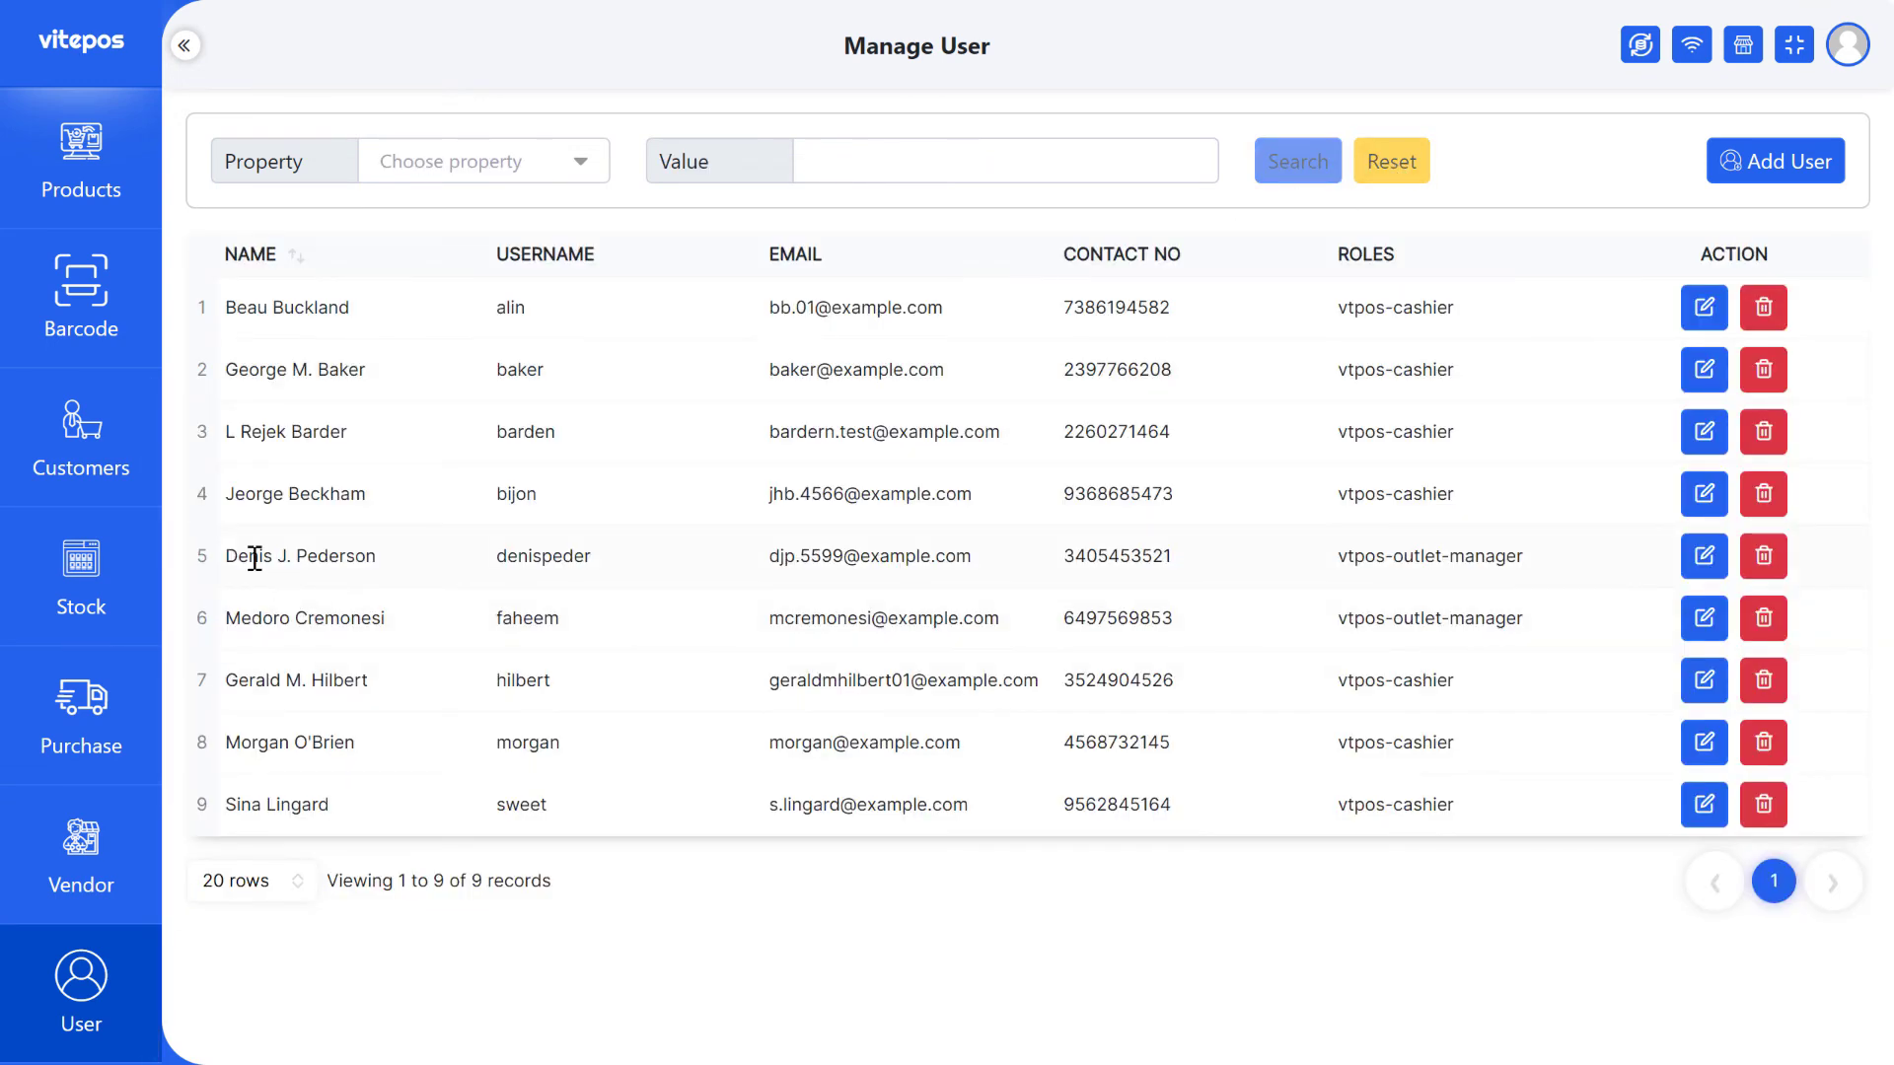
# - Search by Username using row 5's copied username, then clear the filter
pyautogui.doubleClick(505, 558)
pyautogui.hotkey('ctrl', 'c')
pyautogui.click(483, 161)
pyautogui.click(427, 381)
pyautogui.hotkey('ctrl', 'v')
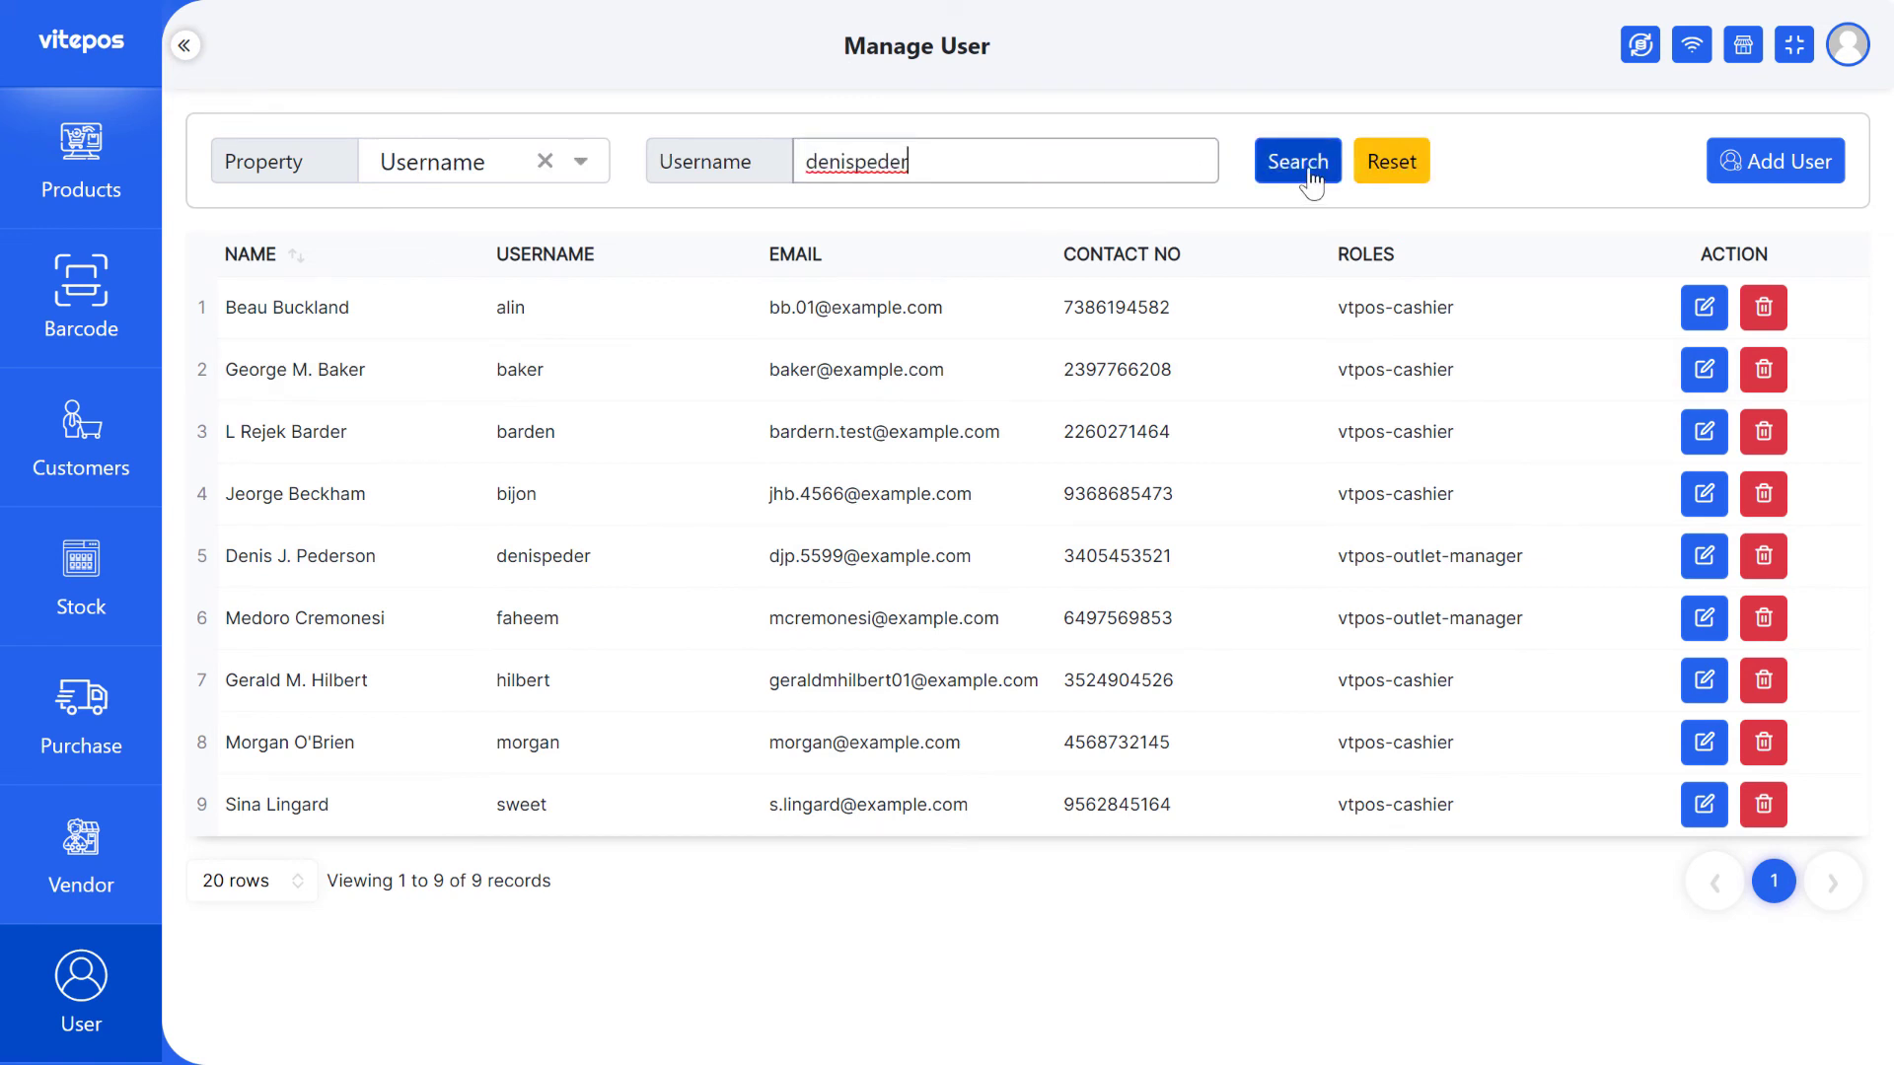
pyautogui.click(1298, 161)
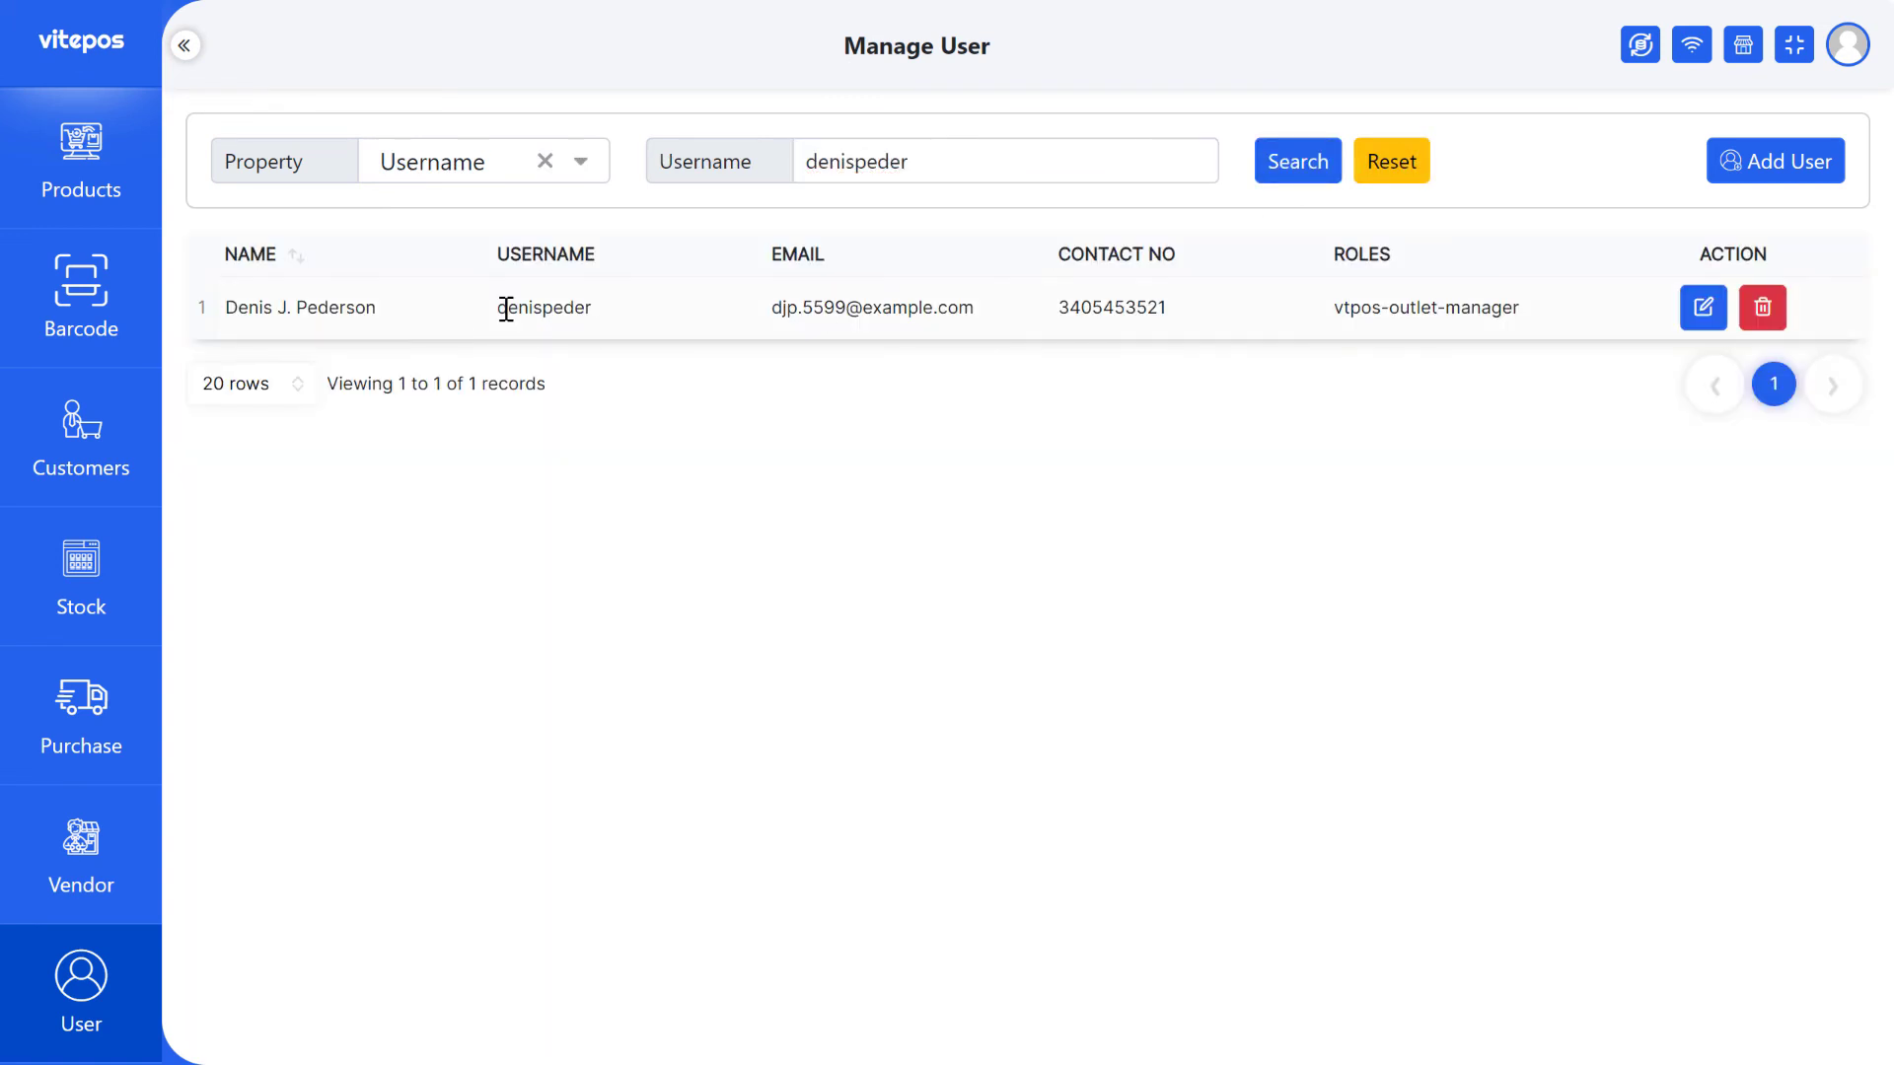
pyautogui.click(1390, 161)
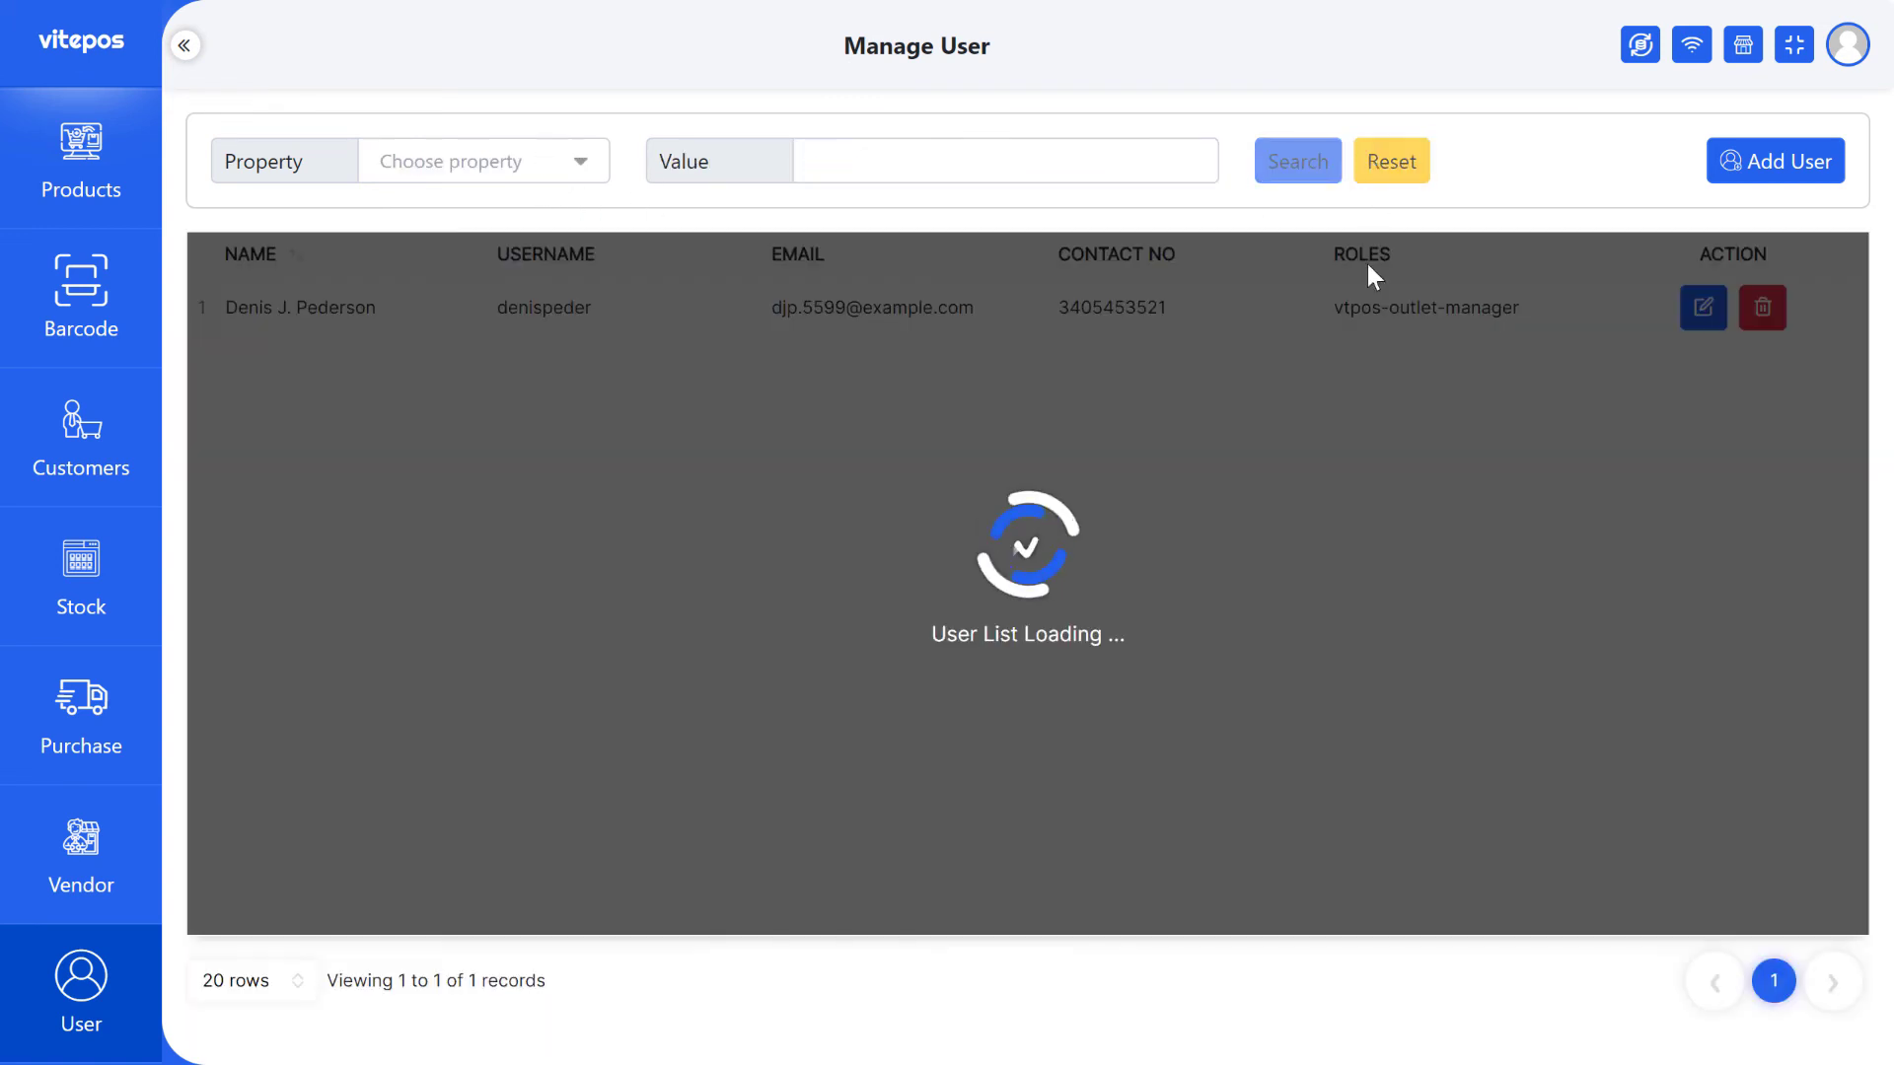